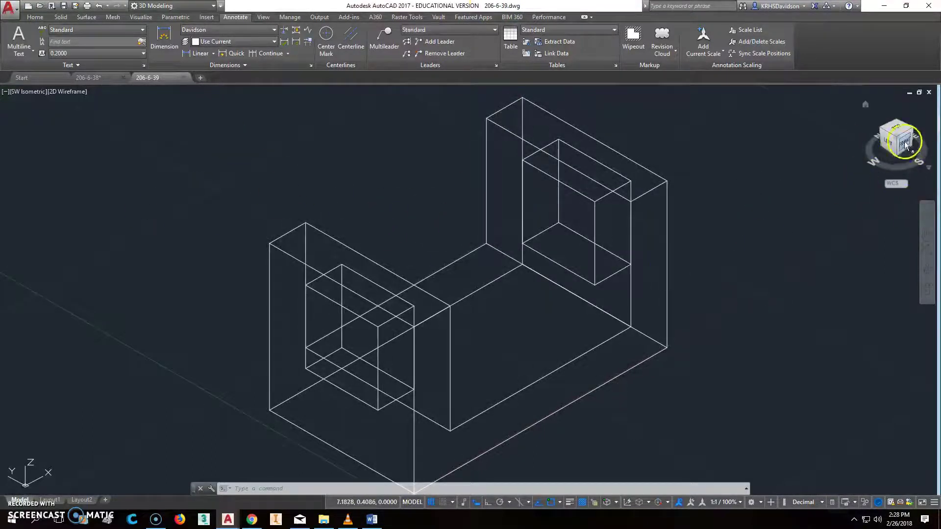
- Switch the ribbon from the Annotate tools to the Home tab
{"action": "left_click", "coordinate": [36, 18]}
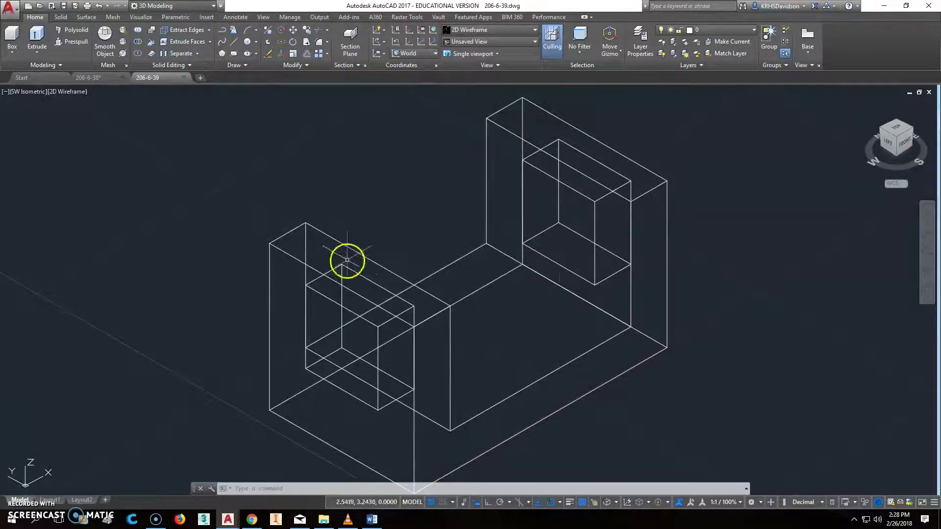
- Check the part from the Front, Top and Right ViewCube faces, then return to the isometric Home view
{"action": "left_click", "coordinate": [907, 144]}
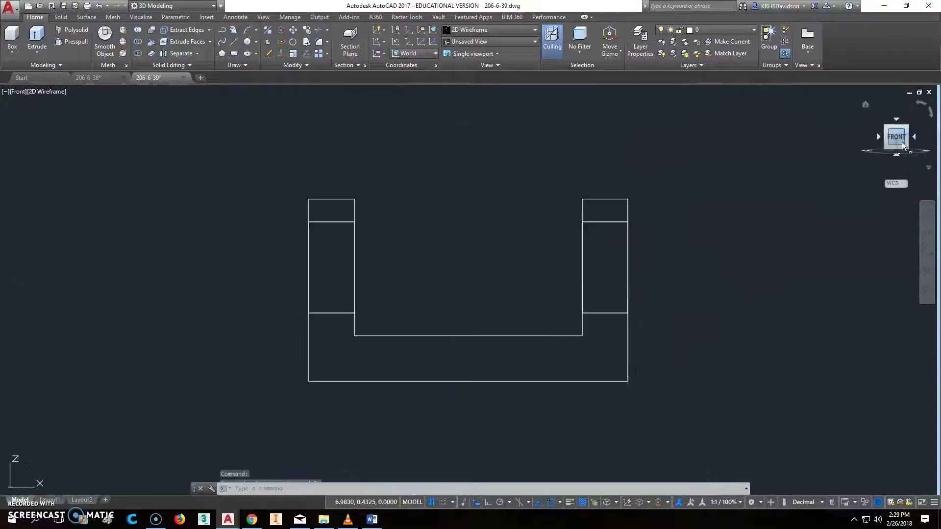
{"action": "left_click", "coordinate": [897, 120]}
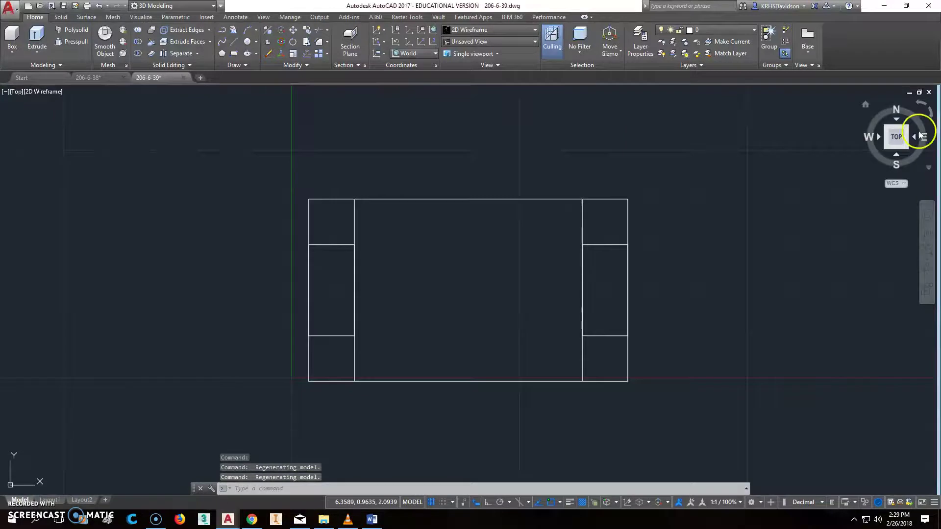
{"action": "left_click", "coordinate": [913, 139]}
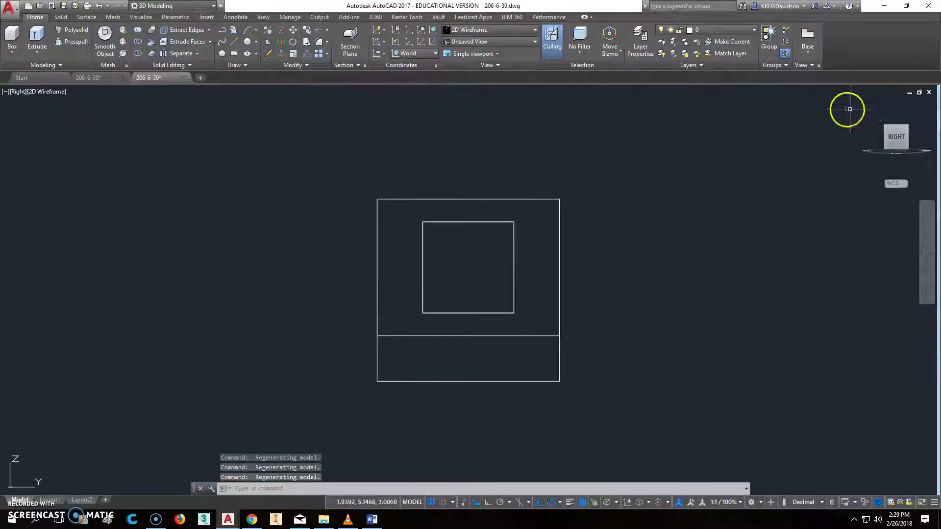
{"action": "left_click", "coordinate": [866, 106]}
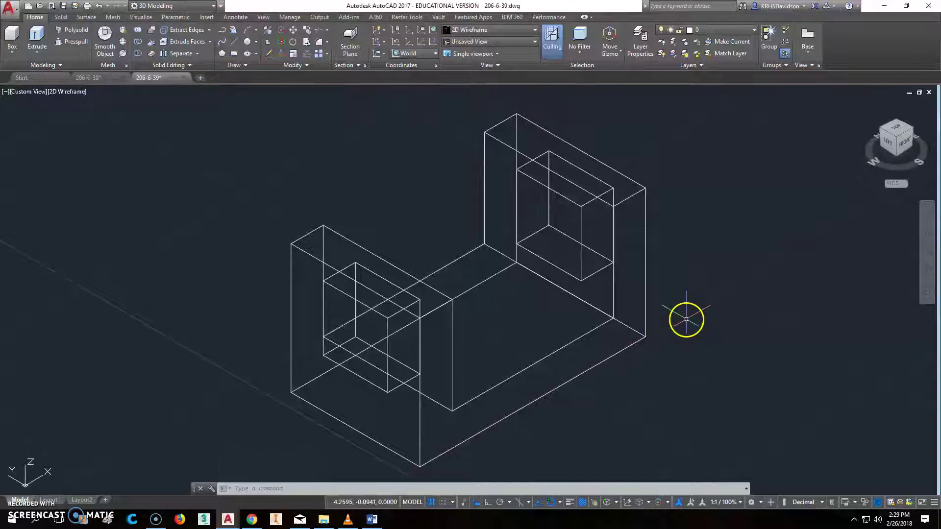
- Erase the default viewport on the Layout1 sheet
{"action": "left_click", "coordinate": [49, 500]}
{"action": "left_click", "coordinate": [341, 145]}
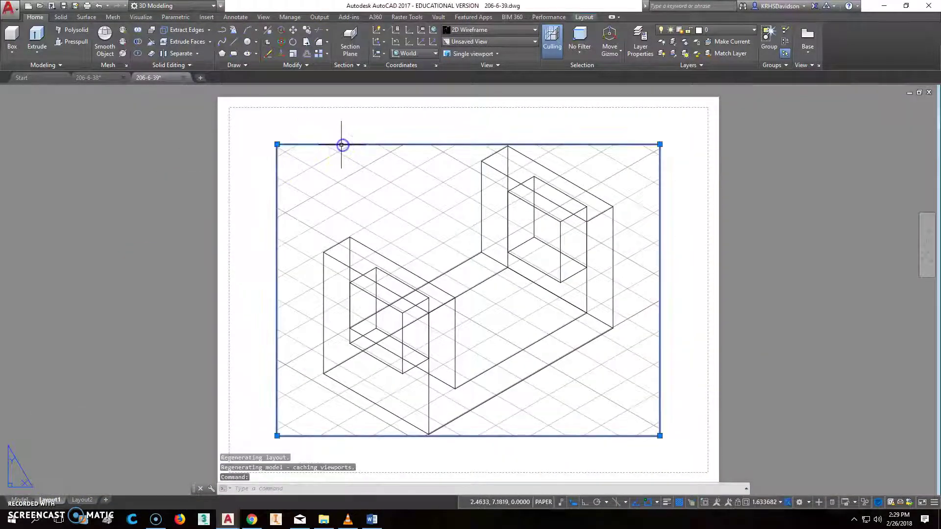
{"action": "key", "text": "Delete"}
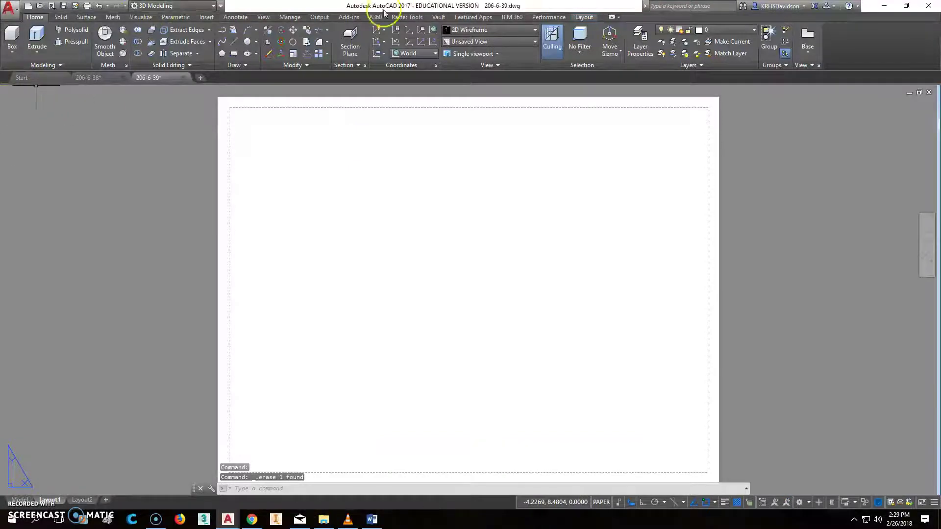
- Place a front base view from model space at the lower left of the sheet
{"action": "left_click", "coordinate": [583, 17]}
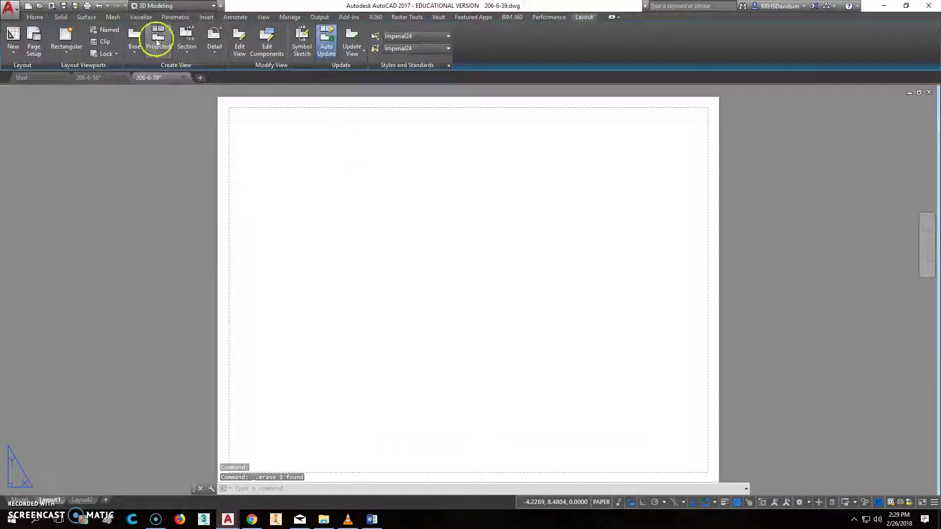
{"action": "left_click", "coordinate": [134, 52]}
{"action": "left_click", "coordinate": [147, 69]}
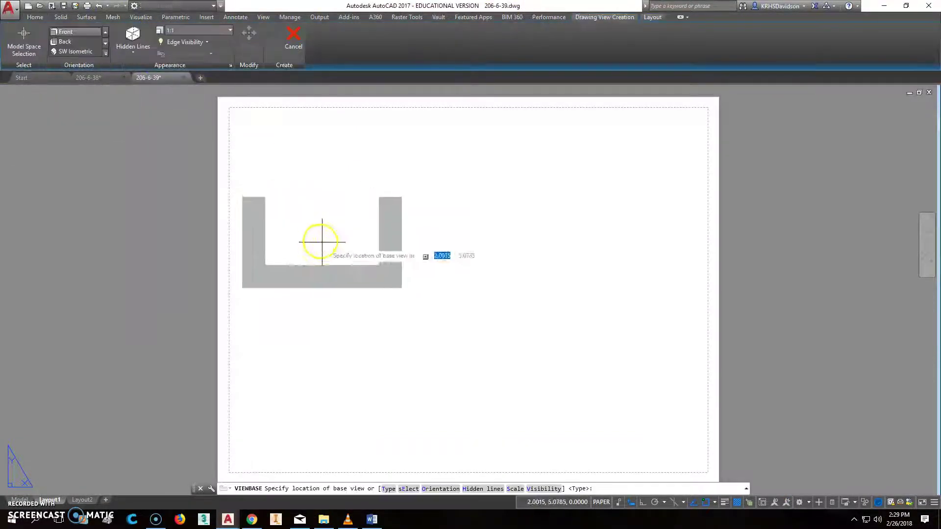
{"action": "left_click", "coordinate": [373, 359]}
{"action": "right_click", "coordinate": [448, 369]}
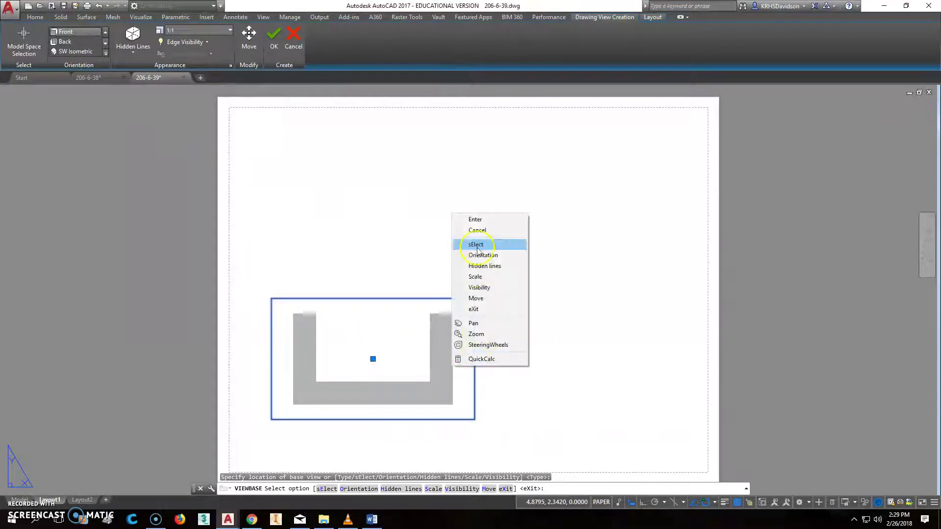
{"action": "left_click", "coordinate": [478, 217]}
- Project right-side, top and isometric views from the front base view
{"action": "left_click", "coordinate": [600, 338]}
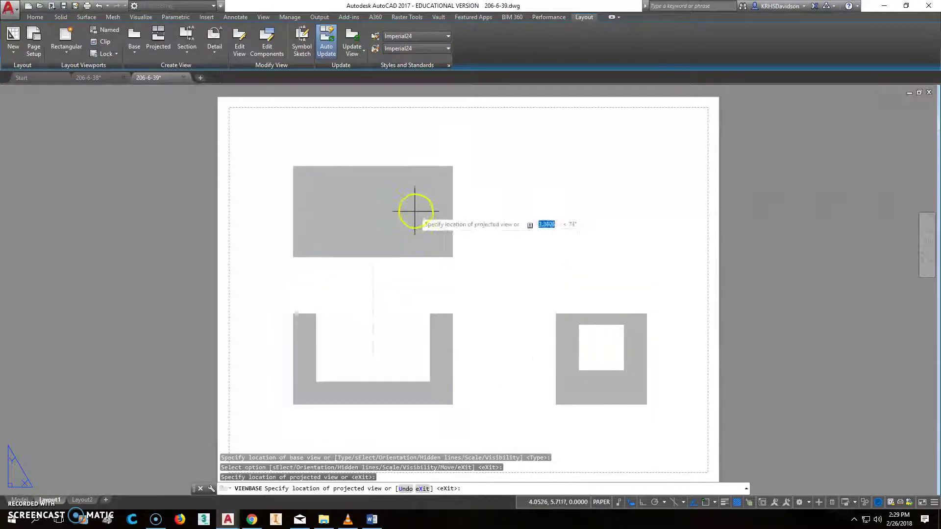
{"action": "left_click", "coordinate": [420, 199]}
{"action": "left_click", "coordinate": [622, 185]}
{"action": "right_click", "coordinate": [622, 185]}
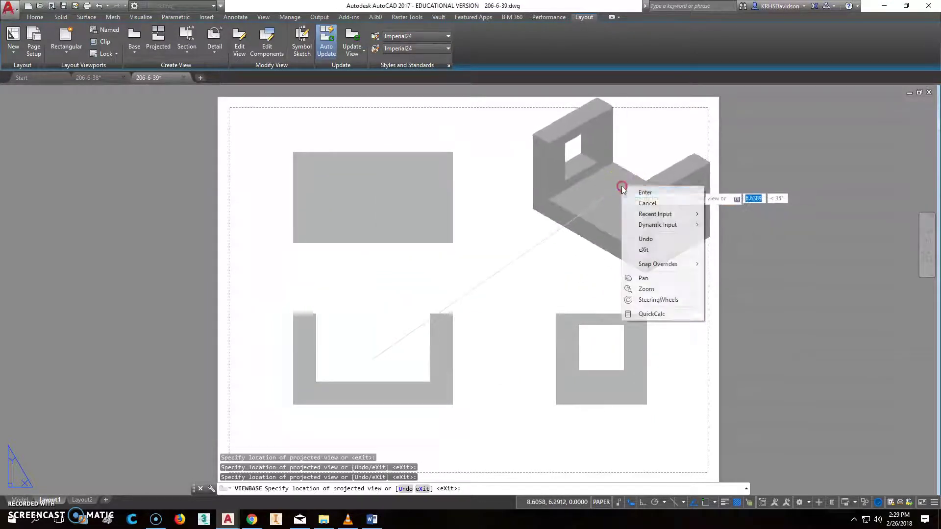
{"action": "left_click", "coordinate": [642, 185]}
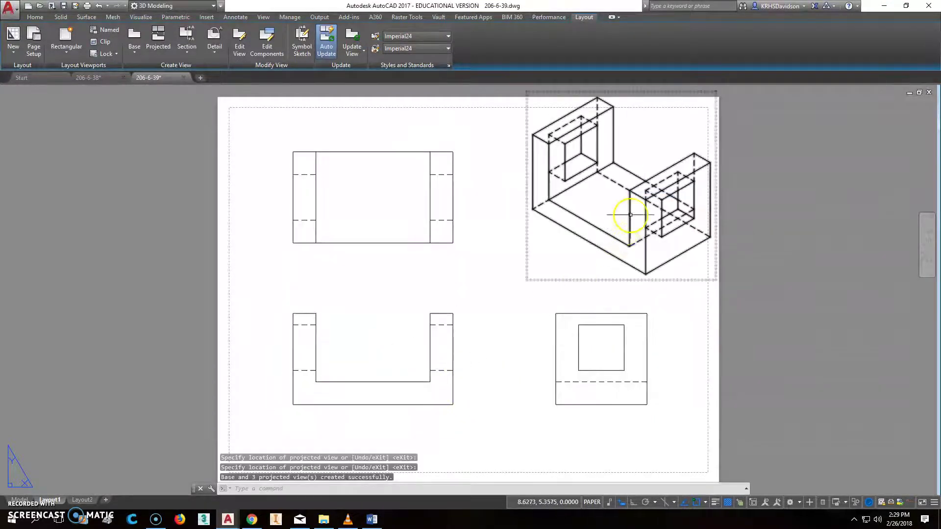
- Rescale the isometric view to 1:1 and move it to the sheet's upper-right corner
{"action": "left_click", "coordinate": [635, 194]}
{"action": "left_click", "coordinate": [632, 186]}
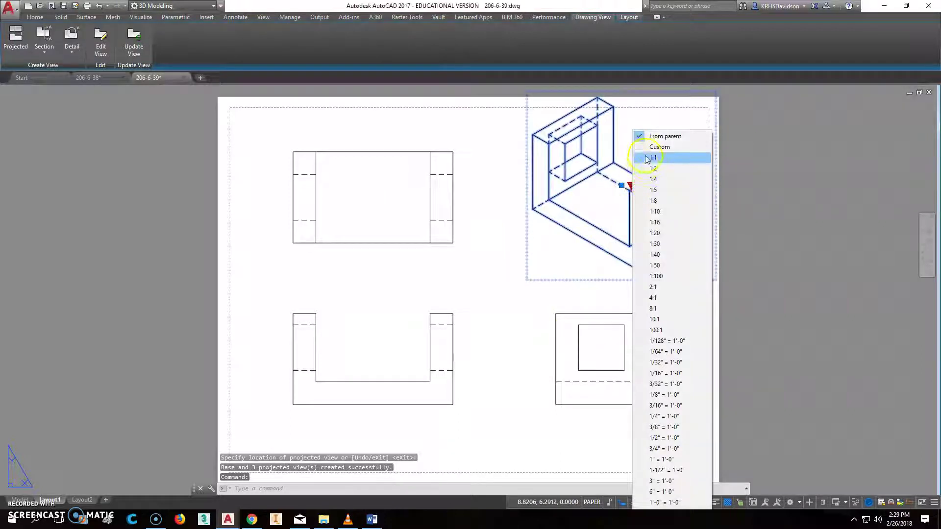
{"action": "left_click", "coordinate": [647, 158]}
{"action": "left_click", "coordinate": [621, 185]}
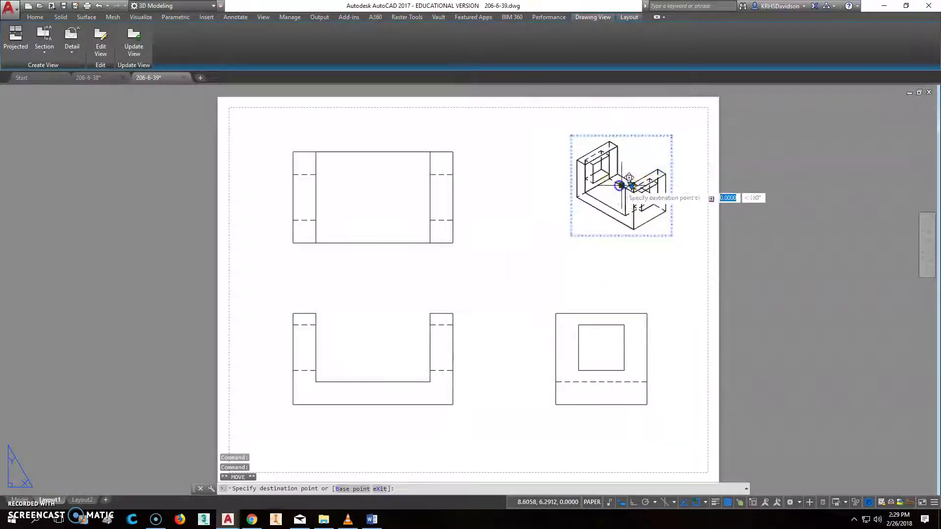
{"action": "left_click", "coordinate": [649, 162]}
{"action": "key", "text": "Escape"}
{"action": "key", "text": "Escape"}
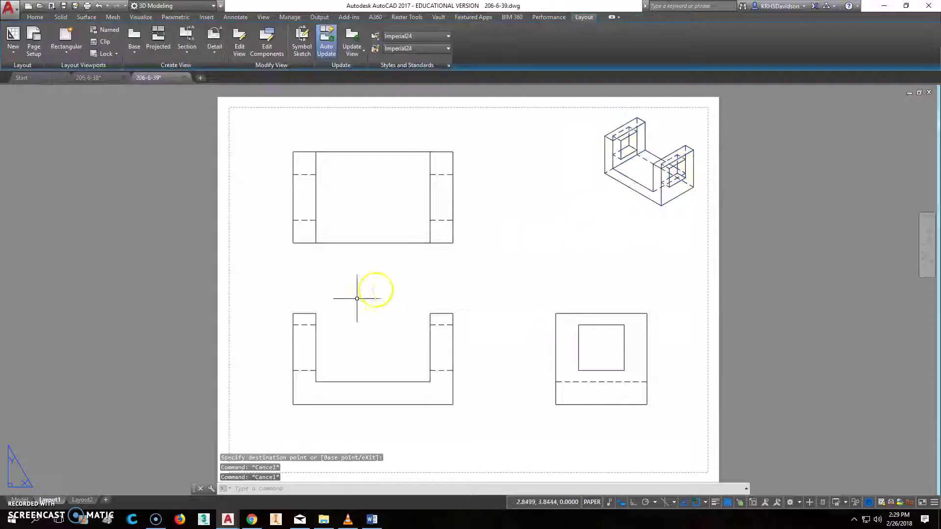
{"action": "middle_click_drag", "start_coordinate": [358, 301], "coordinate": [373, 306]}
{"action": "left_click", "coordinate": [399, 176]}
{"action": "key", "text": "Escape"}
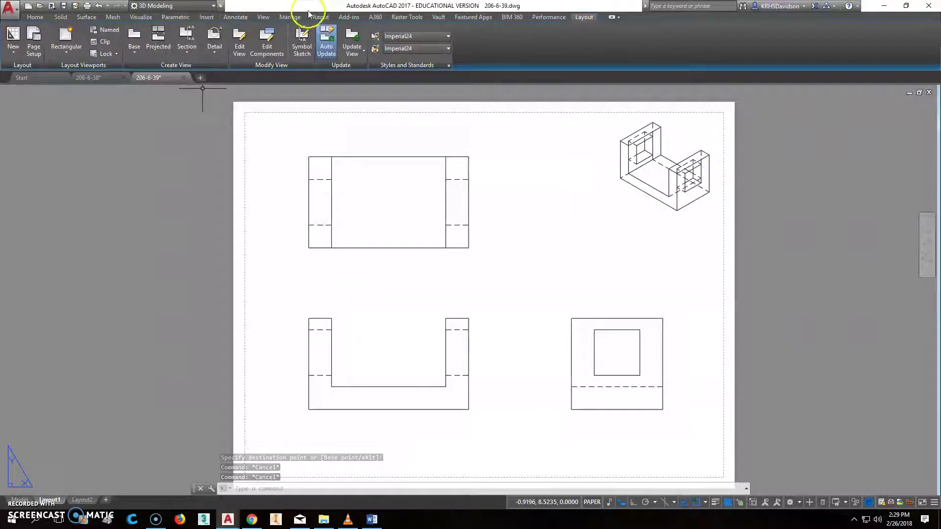
- Dimension the top view with a 3.50 width above and a 2.00 depth on its left
{"action": "left_click", "coordinate": [235, 16]}
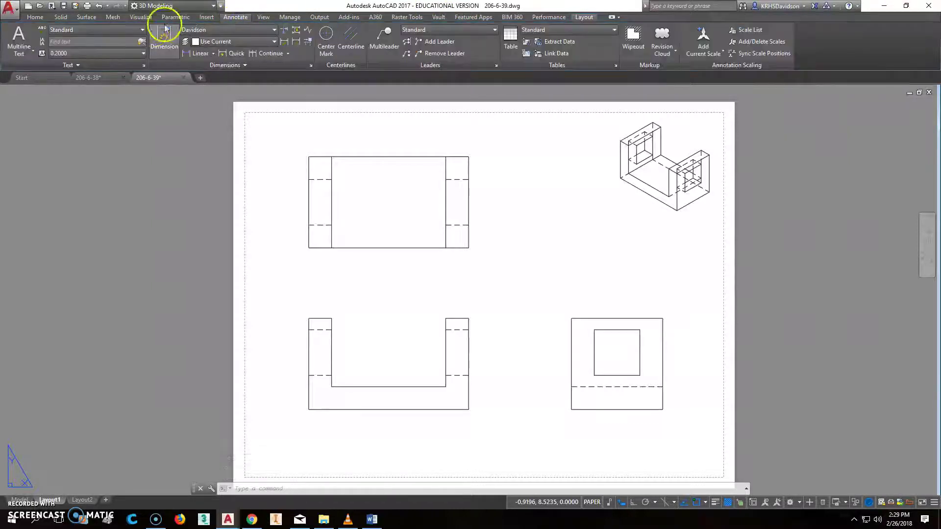
{"action": "left_click", "coordinate": [167, 37]}
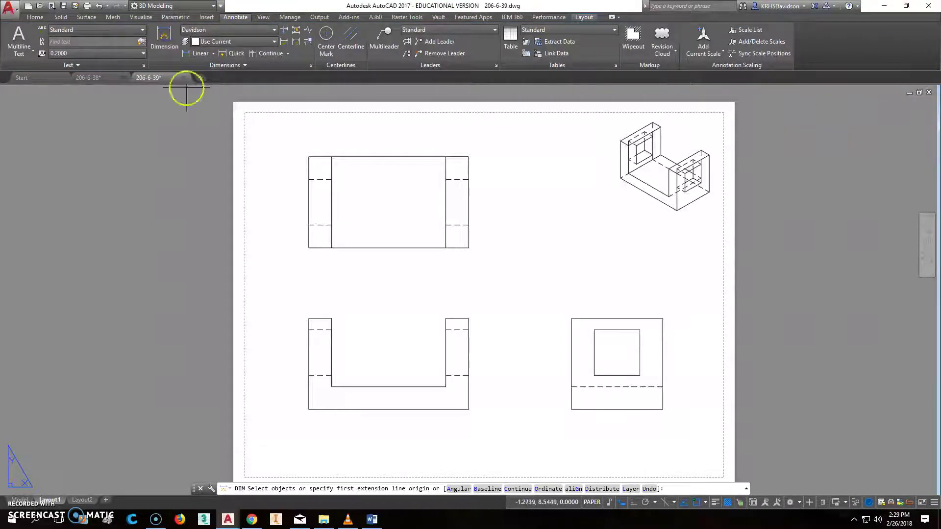
{"action": "left_click", "coordinate": [309, 157]}
{"action": "left_click", "coordinate": [468, 157]}
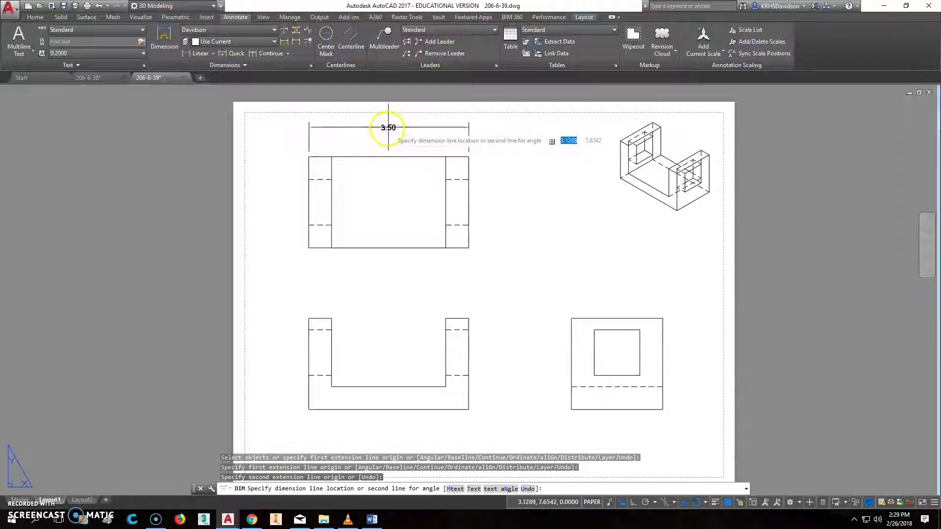
{"action": "left_click", "coordinate": [385, 127]}
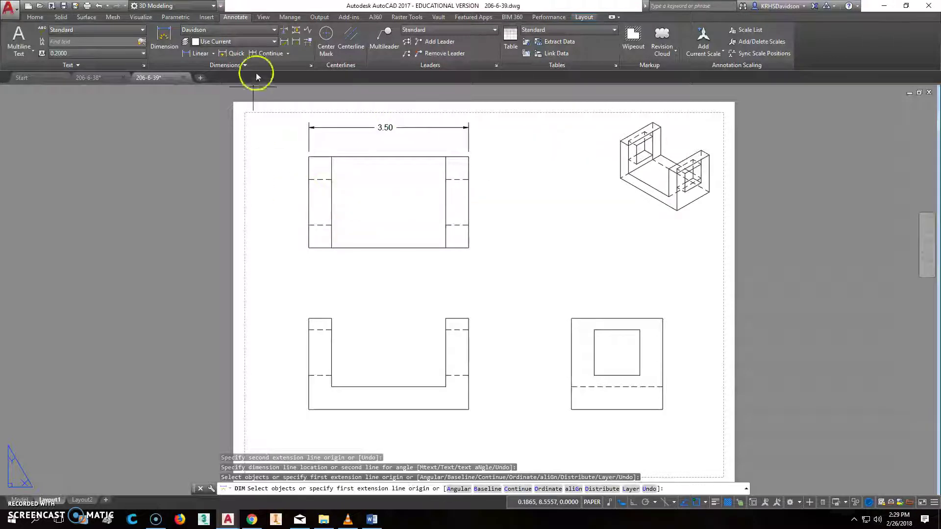
{"action": "left_click", "coordinate": [166, 35]}
{"action": "left_click", "coordinate": [308, 157]}
{"action": "left_click", "coordinate": [310, 155]}
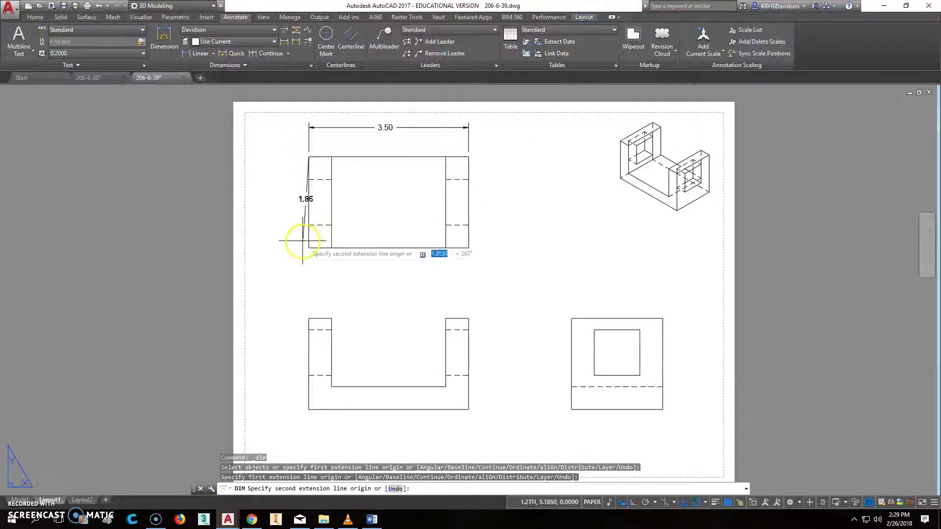
{"action": "left_click", "coordinate": [309, 248]}
{"action": "left_click", "coordinate": [282, 199]}
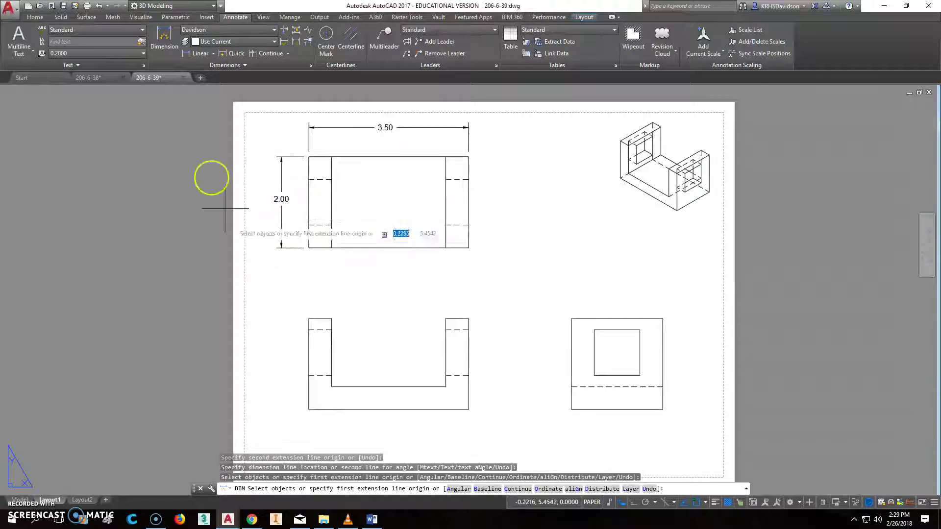
- Start a vertical dimension along the front view's left edge
{"action": "left_click", "coordinate": [170, 40]}
{"action": "left_click", "coordinate": [309, 319]}
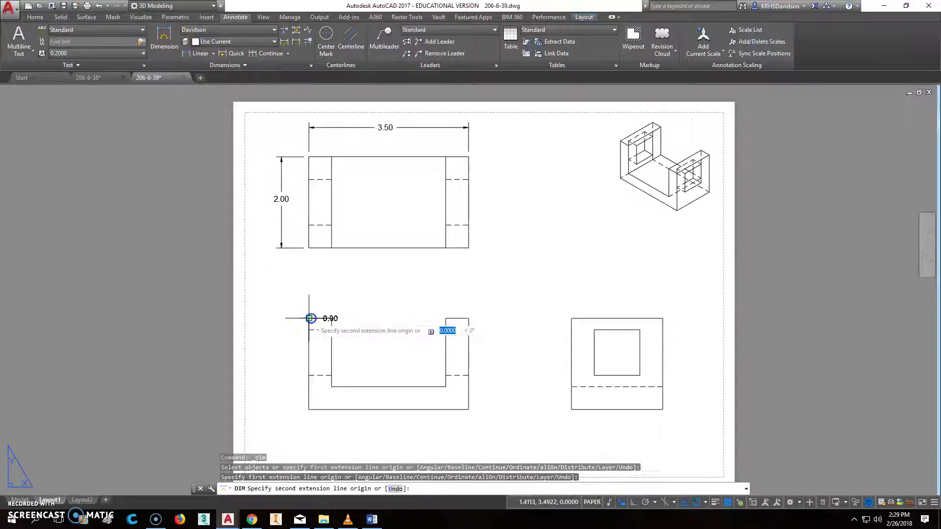
{"action": "left_click", "coordinate": [308, 406]}
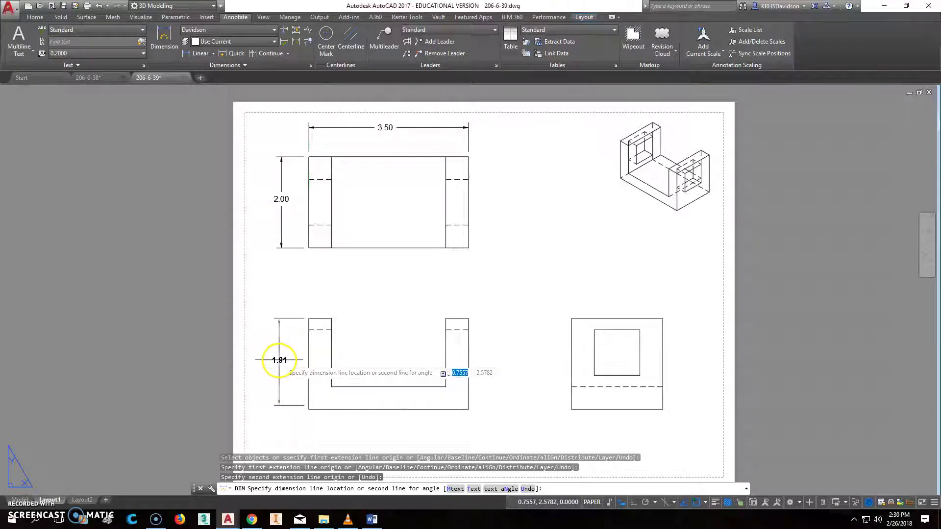
- Place the front view's 1.91 height dimension on its left and cancel a stray dimension
{"action": "left_click", "coordinate": [278, 362]}
{"action": "scroll", "coordinate": [307, 407], "scroll_direction": "up", "scroll_amount": 5}
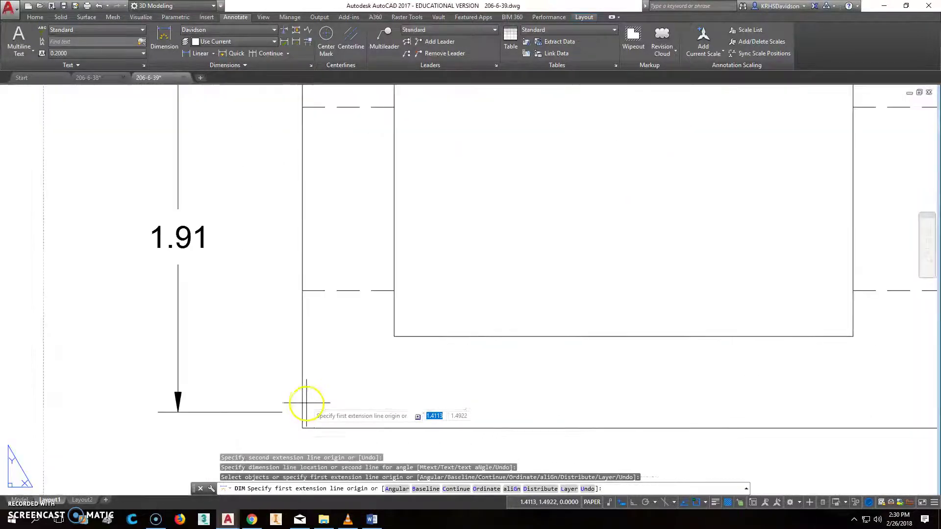
{"action": "left_click", "coordinate": [274, 411]}
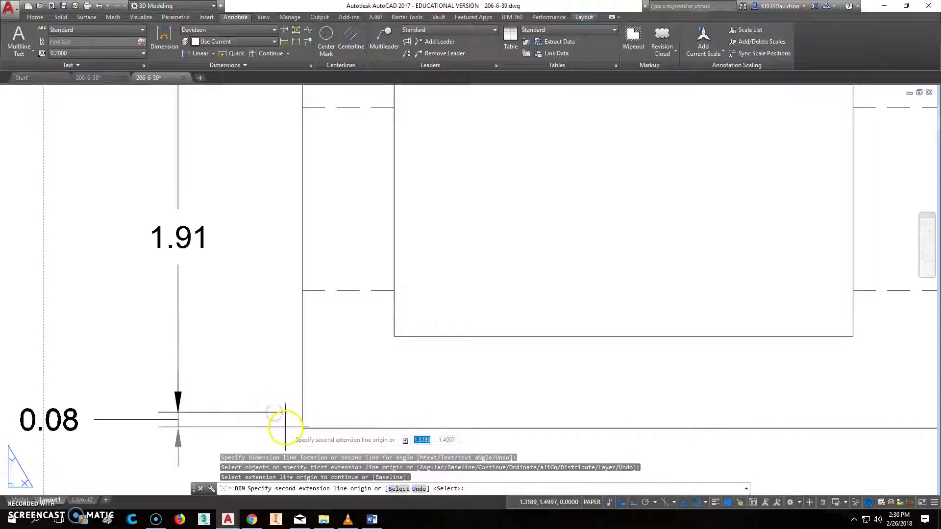
{"action": "key", "text": "Escape"}
- Stretch the height dimension's lower end to the front view's bottom corner so it reads 2.00
{"action": "left_click", "coordinate": [269, 412]}
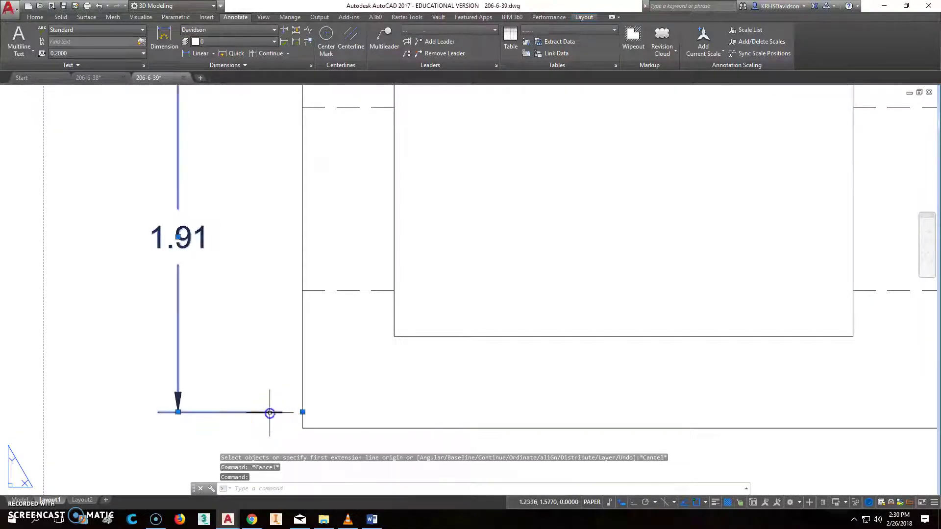
{"action": "left_click", "coordinate": [302, 412]}
{"action": "left_click", "coordinate": [306, 424]}
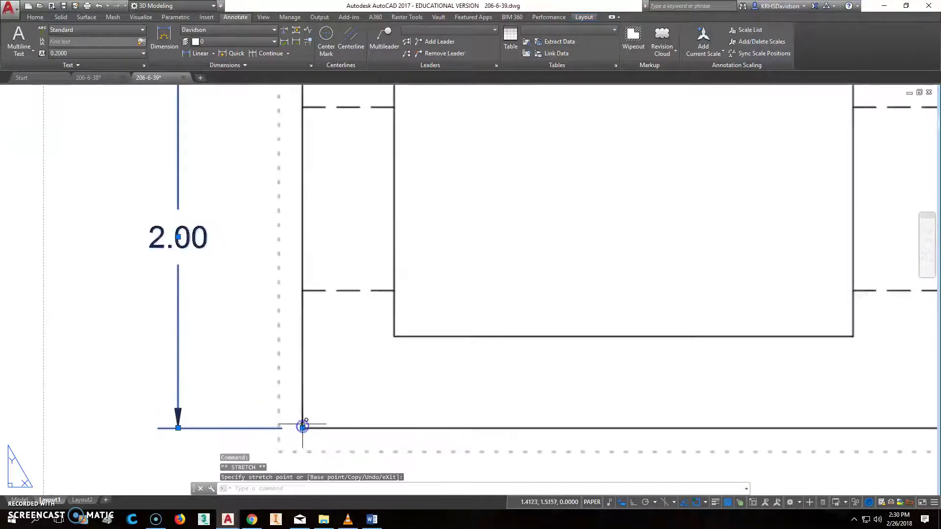
{"action": "key", "text": "Escape"}
{"action": "key", "text": "Escape"}
{"action": "scroll", "coordinate": [373, 395], "scroll_direction": "down", "scroll_amount": 6}
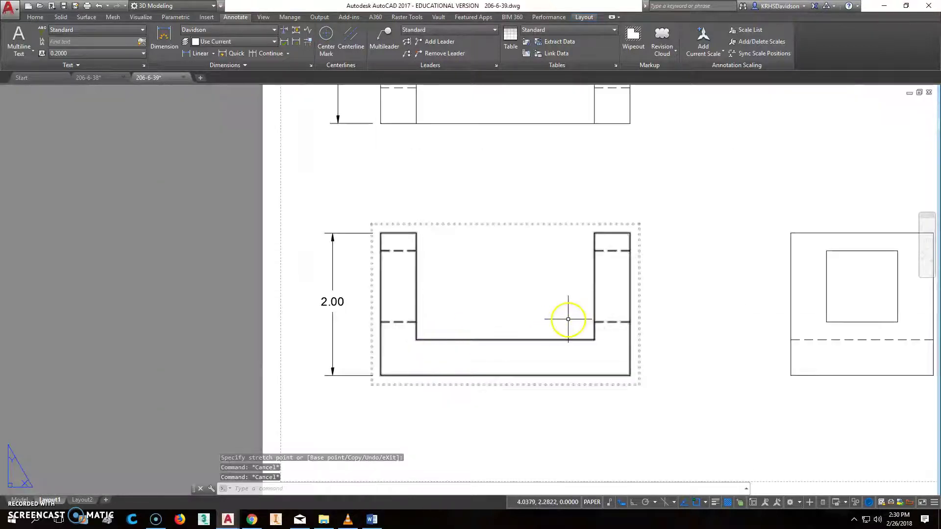
{"action": "middle_click_drag", "start_coordinate": [529, 298], "coordinate": [541, 339]}
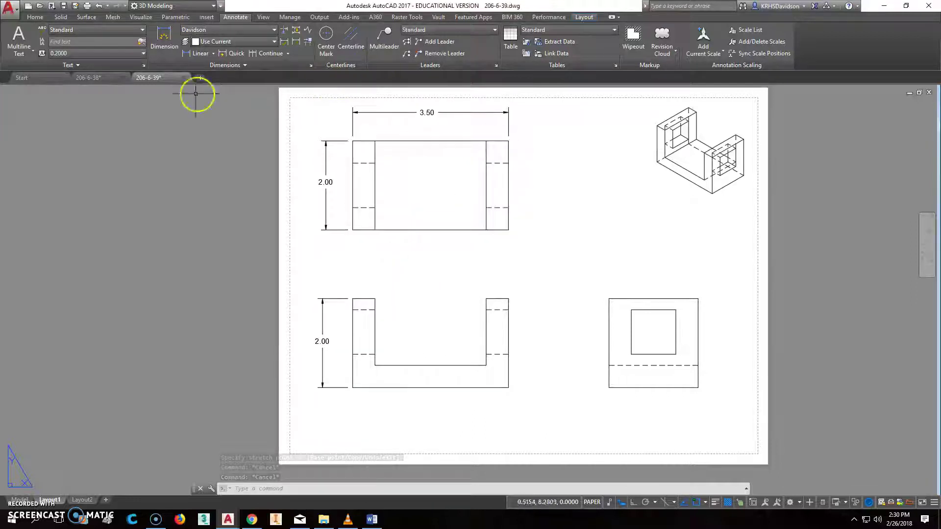
- Add a 0.50 width dimension above the front view's left upright
{"action": "left_click", "coordinate": [171, 44]}
{"action": "left_click", "coordinate": [352, 299]}
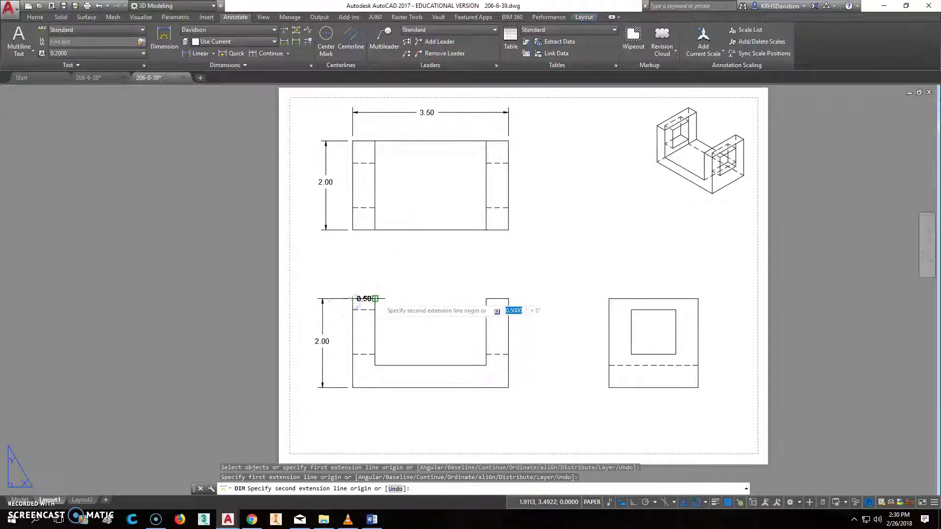
{"action": "left_click", "coordinate": [375, 299]}
{"action": "left_click", "coordinate": [330, 271]}
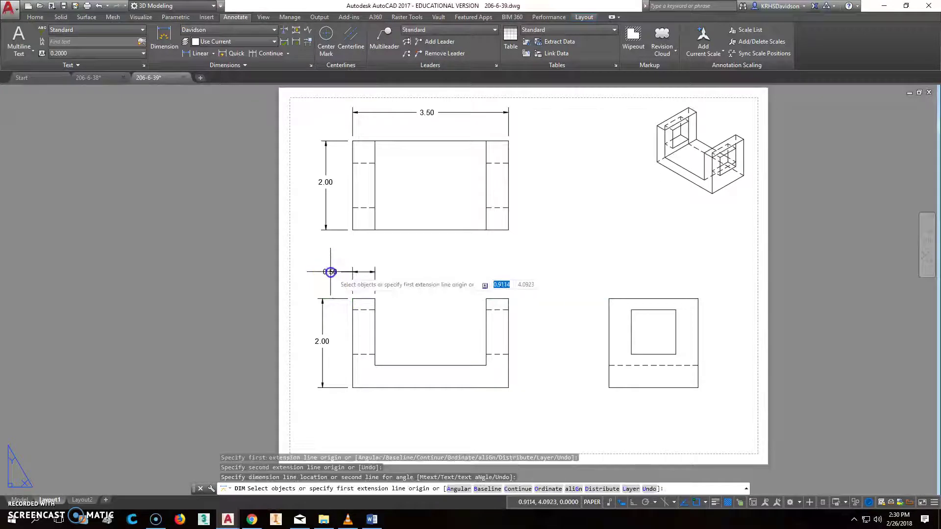
{"action": "scroll", "coordinate": [394, 312], "scroll_direction": "up", "scroll_amount": 2}
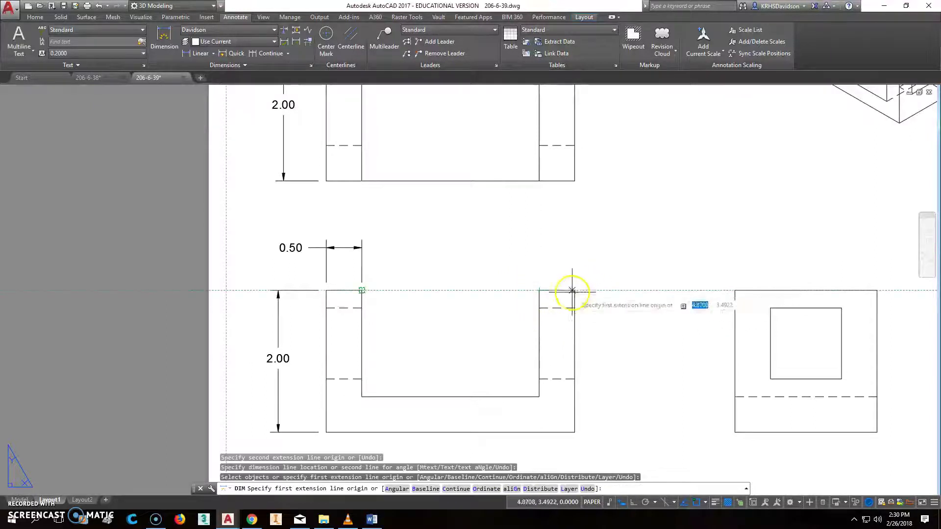
- Add a width dimension above the right upright, which reads 0.53
{"action": "left_click", "coordinate": [167, 36]}
{"action": "left_click", "coordinate": [576, 286]}
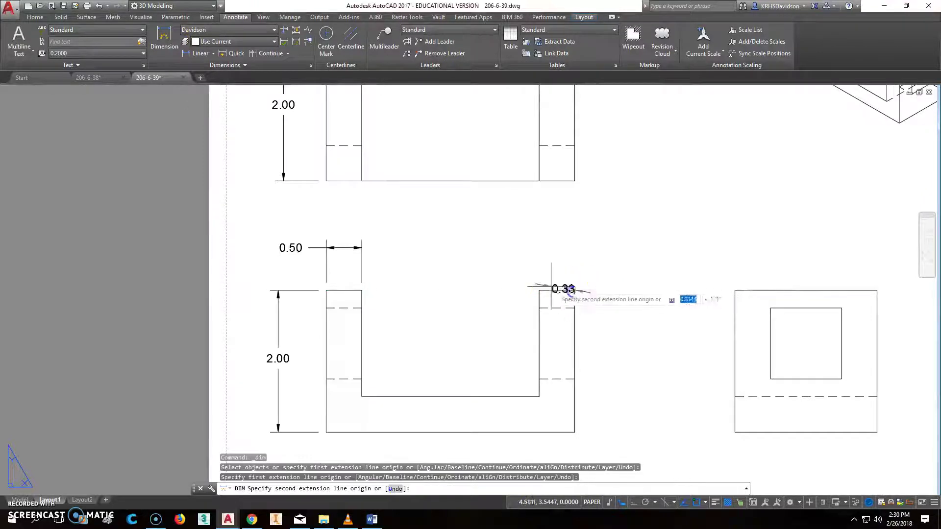
{"action": "left_click", "coordinate": [539, 290]}
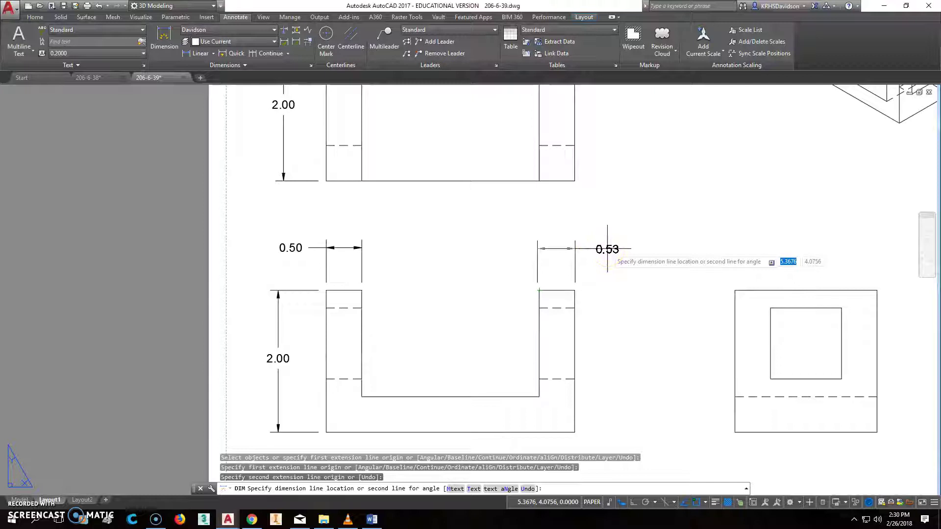
{"action": "left_click", "coordinate": [604, 249]}
{"action": "scroll", "coordinate": [542, 273], "scroll_direction": "down", "scroll_amount": 5}
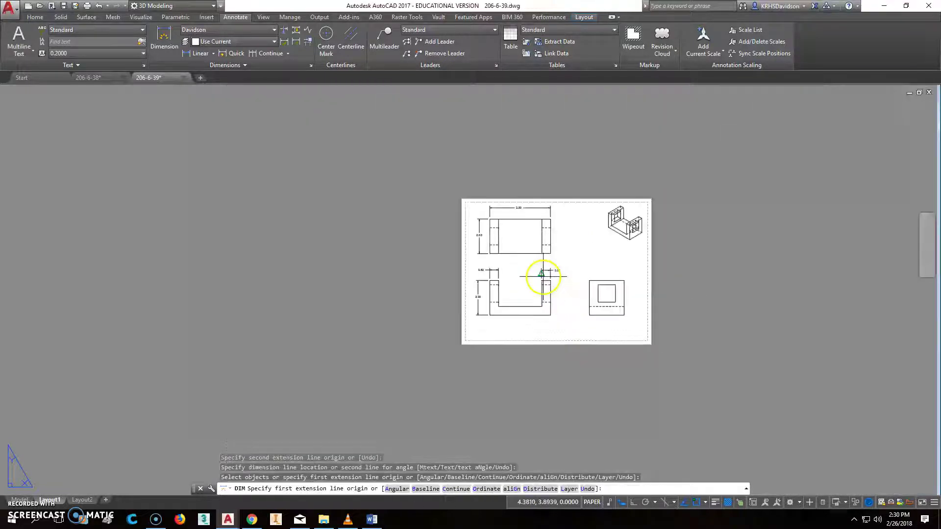
{"action": "scroll", "coordinate": [535, 275], "scroll_direction": "up", "scroll_amount": 8}
{"action": "left_click", "coordinate": [555, 269]}
{"action": "key", "text": "Escape"}
{"action": "key", "text": "Escape"}
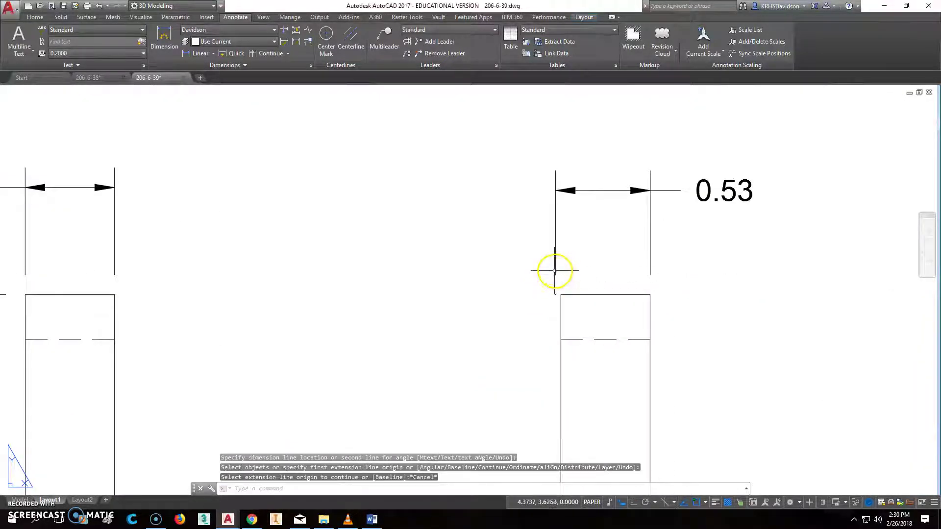
- Stretch the 0.53 dimension's origin to the inner corner so it reads 0.50
{"action": "left_click", "coordinate": [556, 255]}
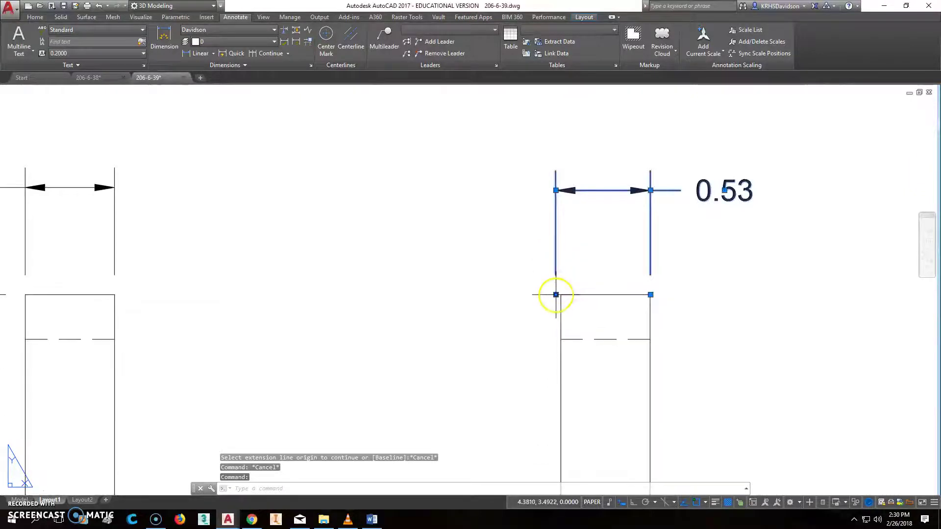
{"action": "left_click", "coordinate": [556, 295]}
{"action": "left_click", "coordinate": [562, 294]}
{"action": "key", "text": "Escape"}
{"action": "key", "text": "Escape"}
{"action": "scroll", "coordinate": [590, 343], "scroll_direction": "down", "scroll_amount": 5}
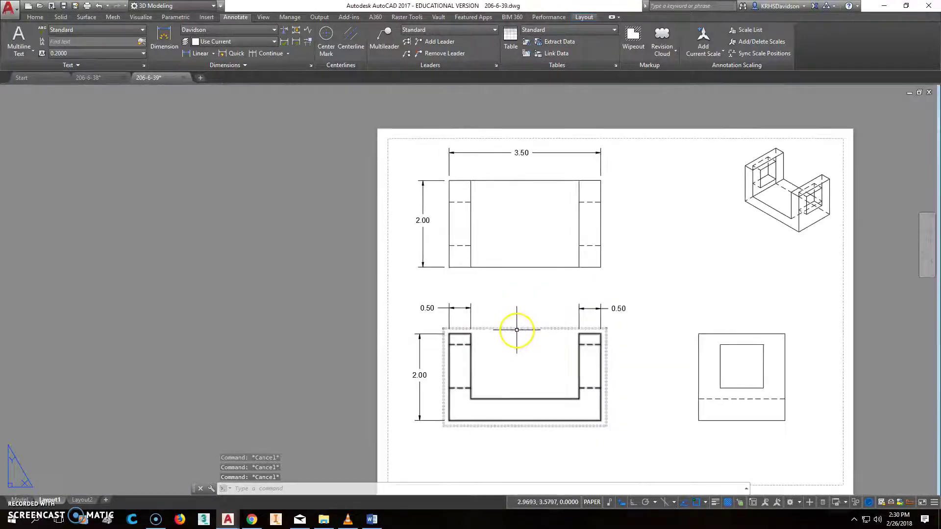
{"action": "scroll", "coordinate": [519, 327], "scroll_direction": "up", "scroll_amount": 2}
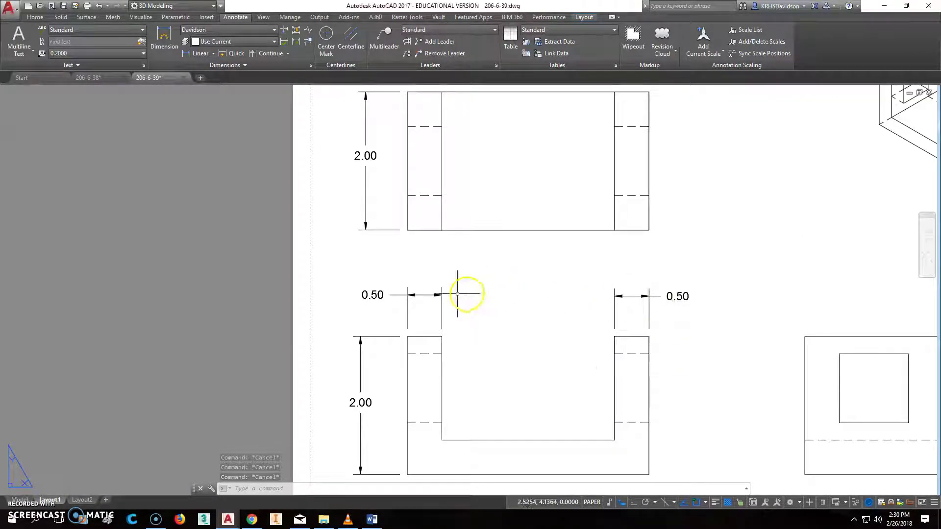
{"action": "scroll", "coordinate": [486, 259], "scroll_direction": "down", "scroll_amount": 2}
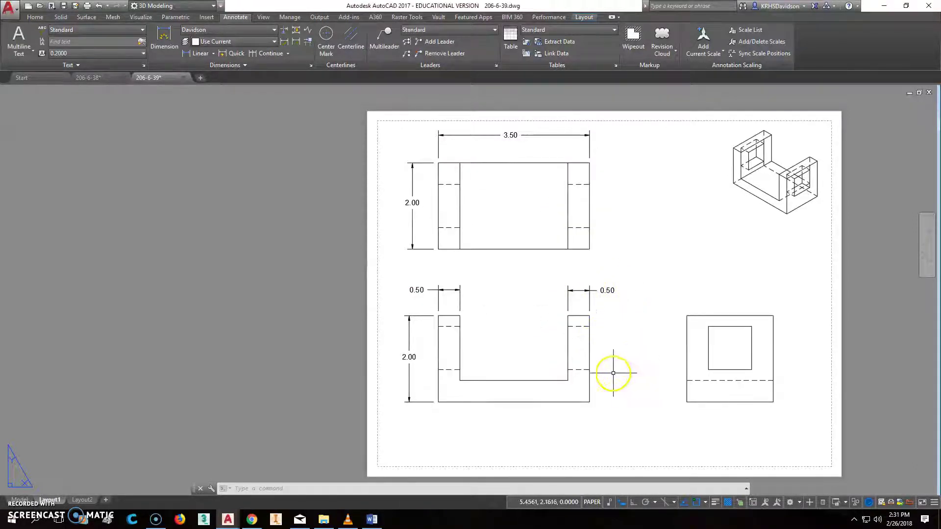
- Dimension the 0.50 base thickness from the U's inner floor corner to the bottom-right corner
{"action": "left_click", "coordinate": [167, 38]}
{"action": "left_click", "coordinate": [567, 381]}
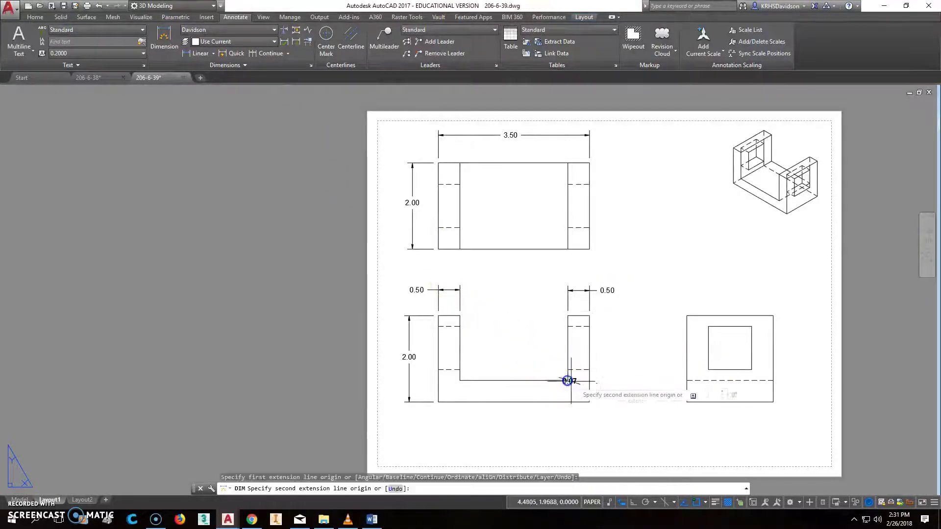
{"action": "left_click", "coordinate": [590, 402]}
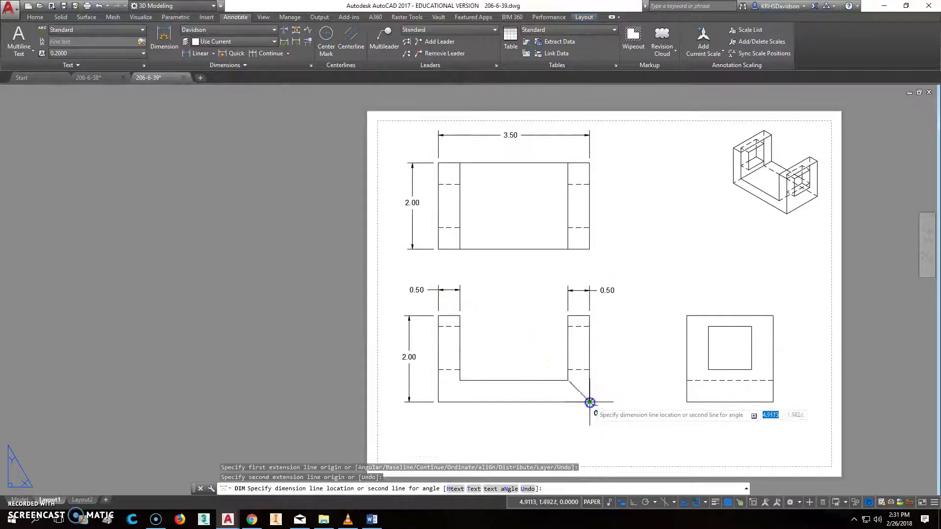
{"action": "left_click", "coordinate": [617, 390]}
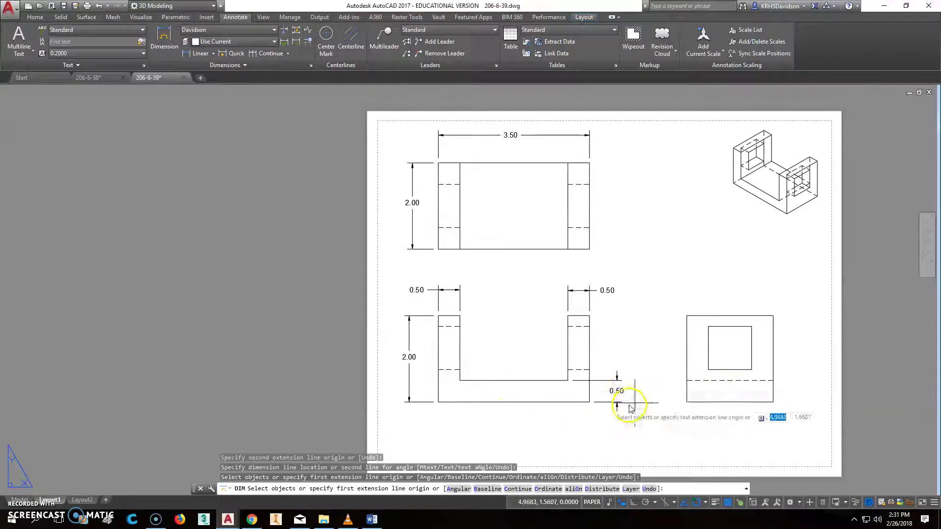
{"action": "middle_click_drag", "start_coordinate": [676, 391], "coordinate": [610, 389]}
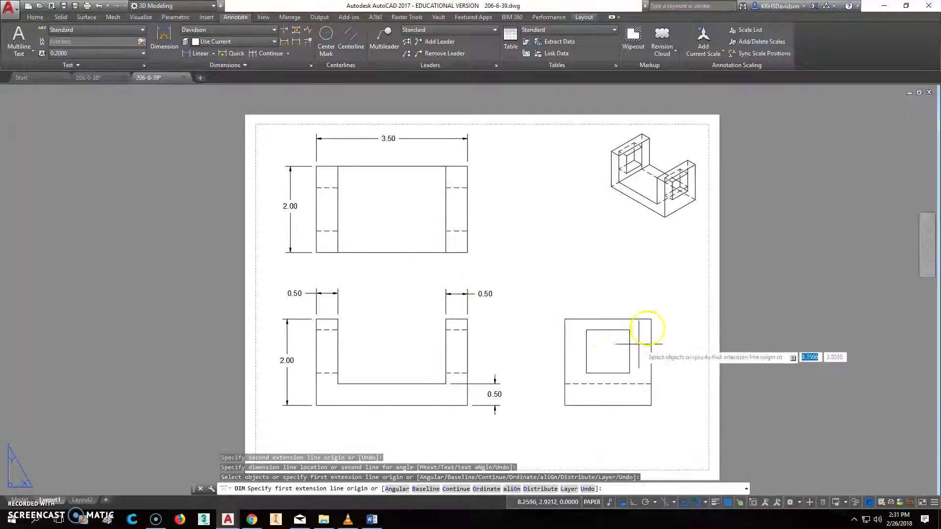
- Dimension the side view's square opening: 1.00 width above and 1.00 height on the left
{"action": "left_click", "coordinate": [166, 39]}
{"action": "left_click", "coordinate": [587, 329]}
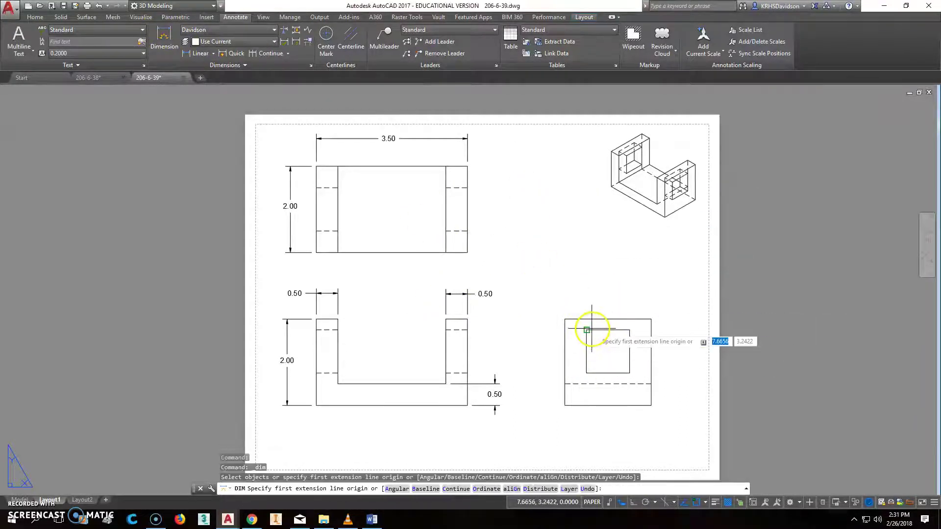
{"action": "left_click", "coordinate": [630, 330]}
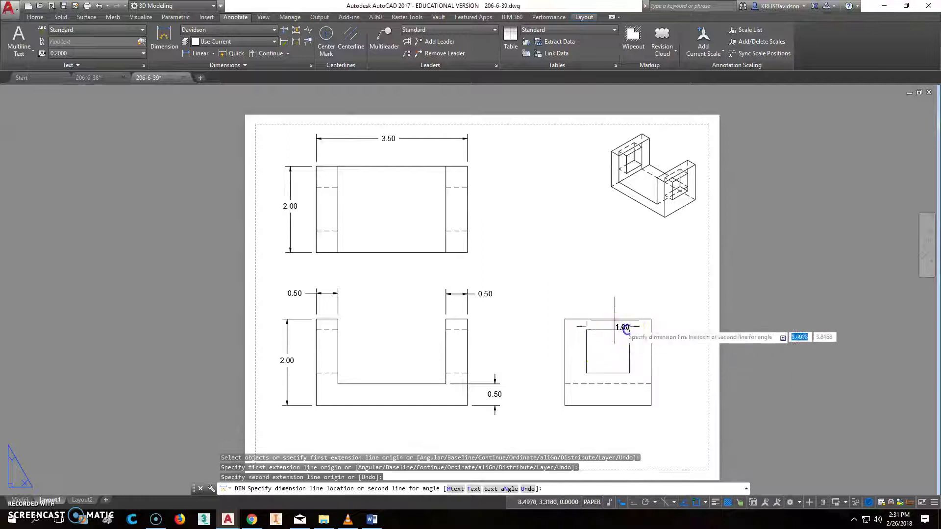
{"action": "left_click", "coordinate": [608, 291]}
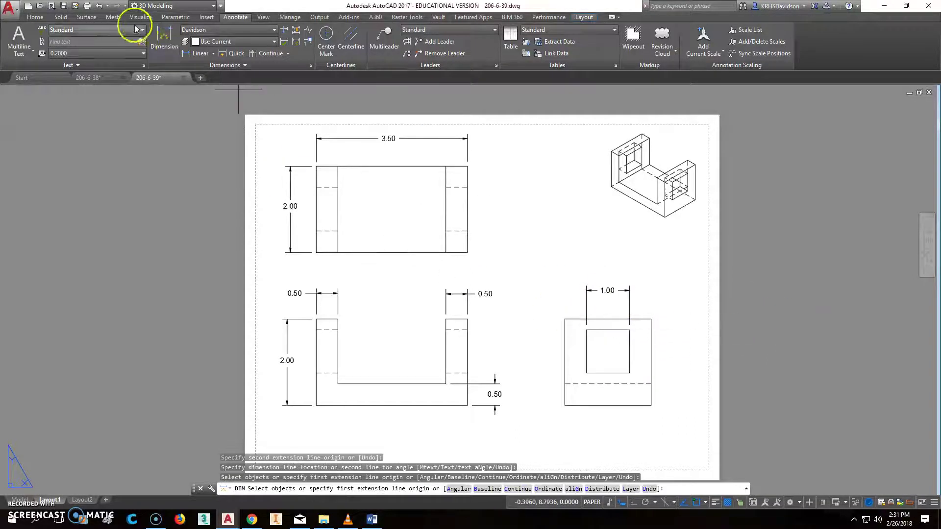
{"action": "left_click", "coordinate": [165, 37]}
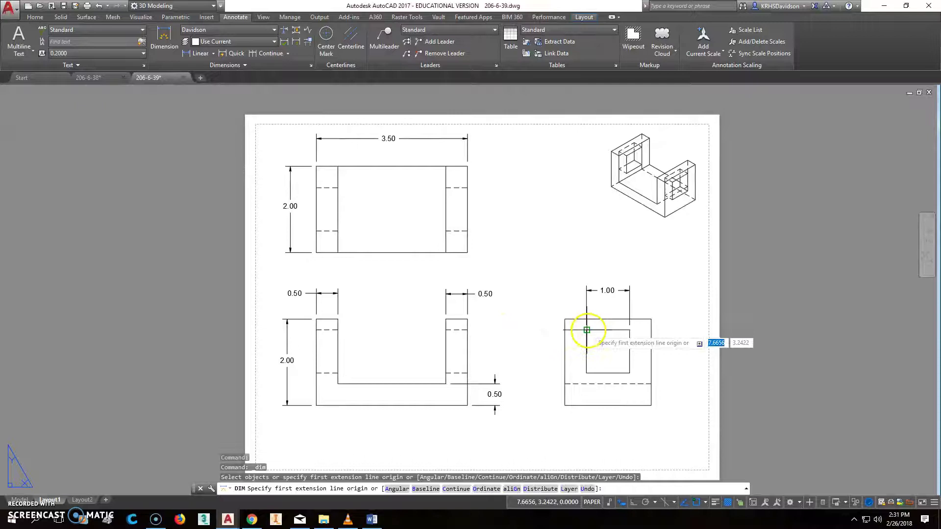
{"action": "left_click", "coordinate": [587, 330]}
{"action": "left_click", "coordinate": [586, 373]}
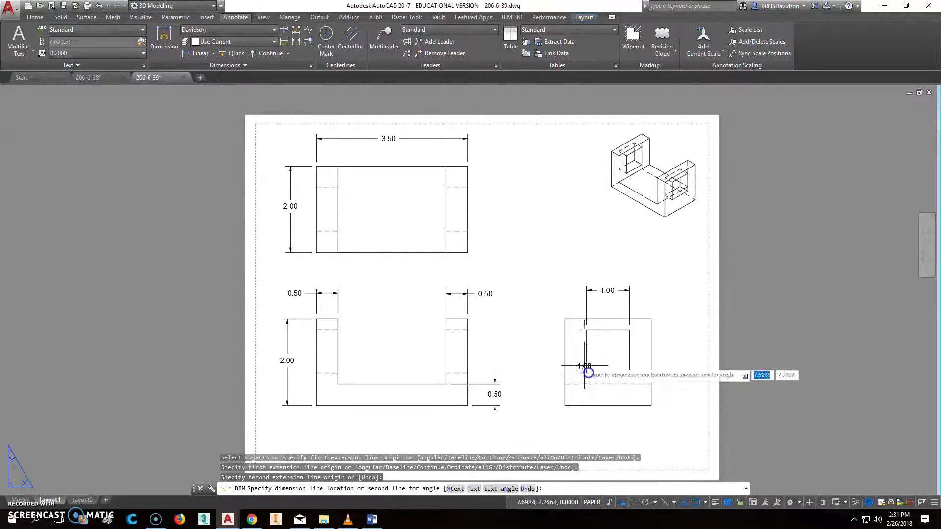
{"action": "left_click", "coordinate": [540, 351]}
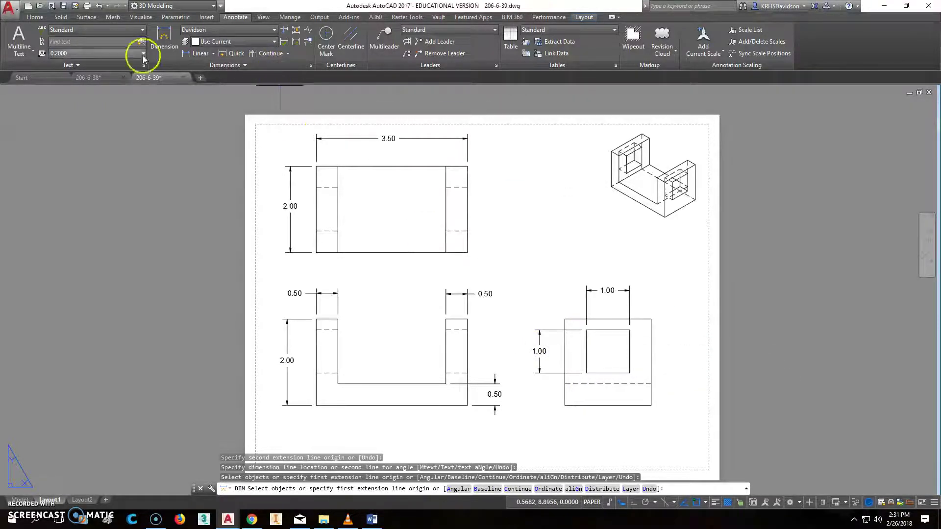
{"action": "left_click", "coordinate": [157, 32]}
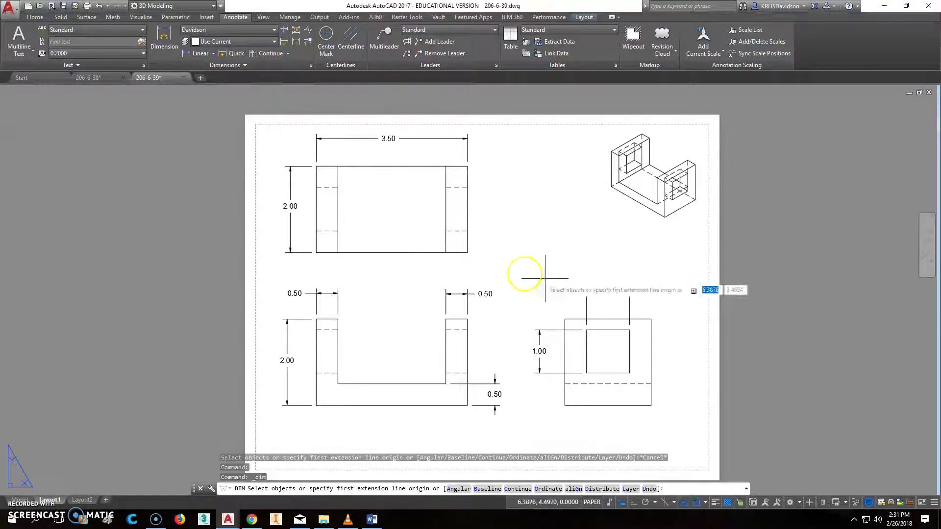
- Add a 0.50 dimension locating the square opening from the side view's left edge
{"action": "left_click", "coordinate": [565, 320]}
{"action": "left_click", "coordinate": [586, 330]}
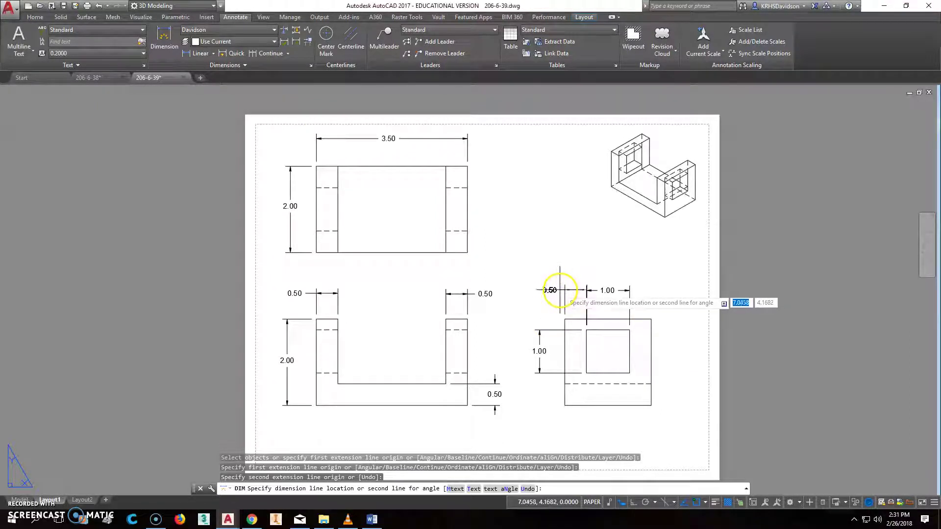
{"action": "left_click", "coordinate": [560, 291]}
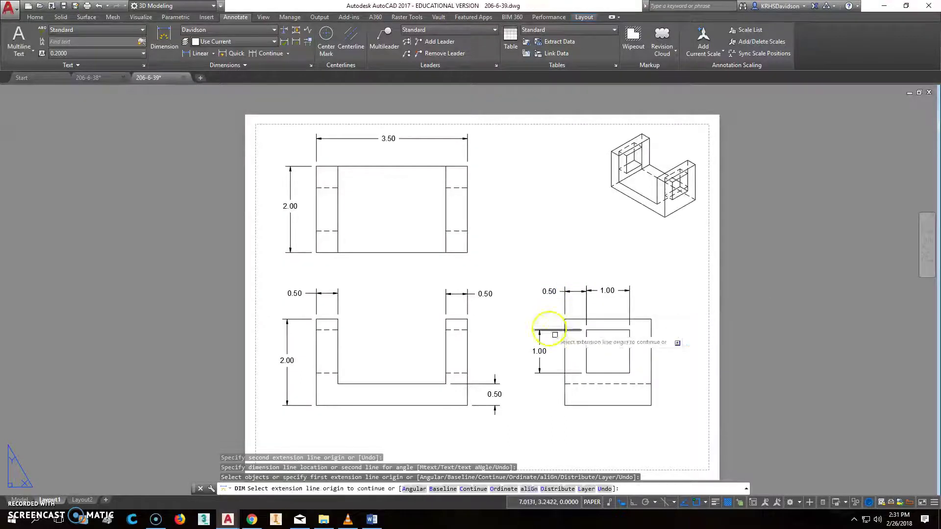
{"action": "scroll", "coordinate": [558, 315], "scroll_direction": "down", "scroll_amount": 2}
{"action": "scroll", "coordinate": [563, 315], "scroll_direction": "up", "scroll_amount": 6}
{"action": "scroll", "coordinate": [583, 330], "scroll_direction": "up", "scroll_amount": 2}
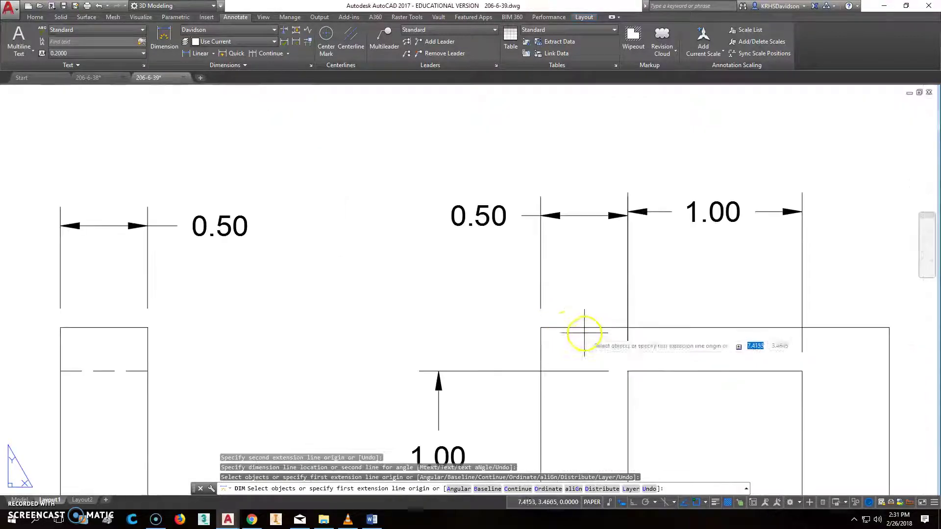
- Add a 0.25 vertical dimension locating the opening from the side view's top edge
{"action": "left_click", "coordinate": [166, 36]}
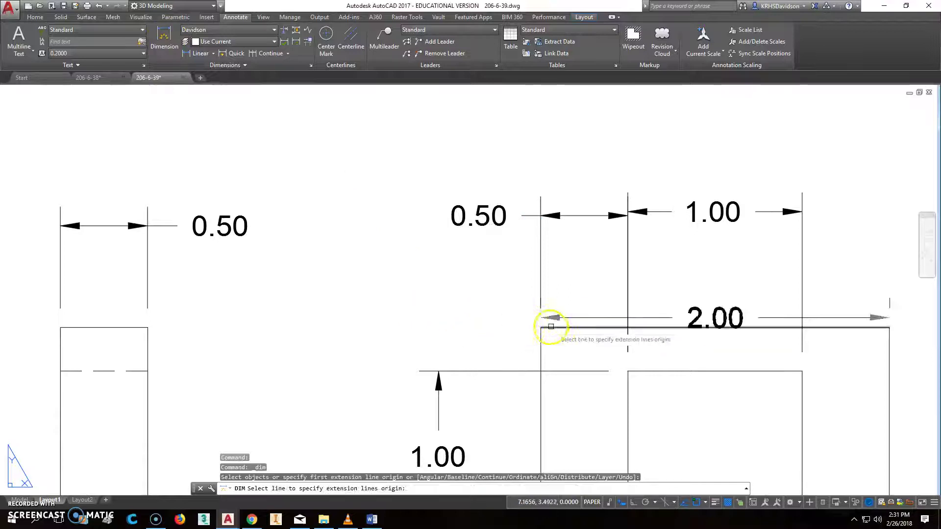
{"action": "left_click", "coordinate": [540, 328]}
{"action": "left_click", "coordinate": [629, 372]}
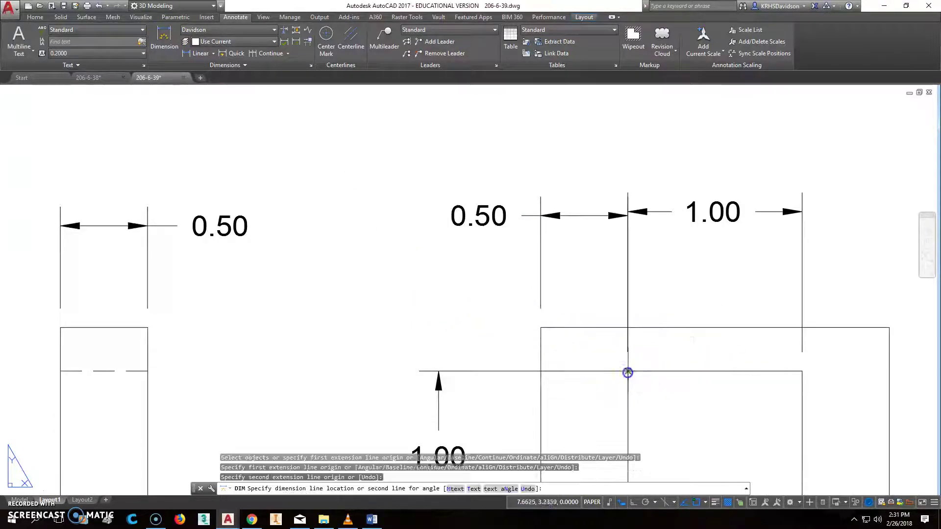
{"action": "left_click", "coordinate": [432, 376]}
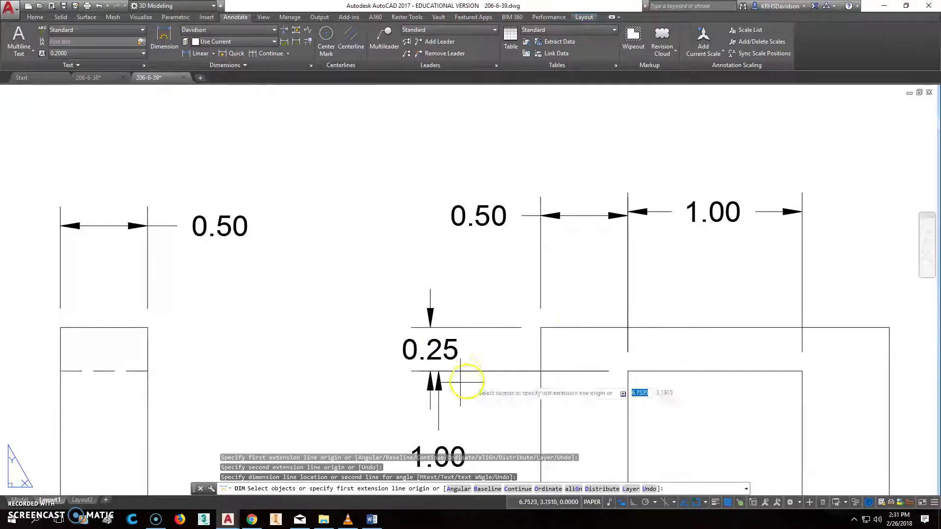
{"action": "scroll", "coordinate": [431, 380], "scroll_direction": "down", "scroll_amount": 1}
{"action": "scroll", "coordinate": [430, 380], "scroll_direction": "up", "scroll_amount": 2}
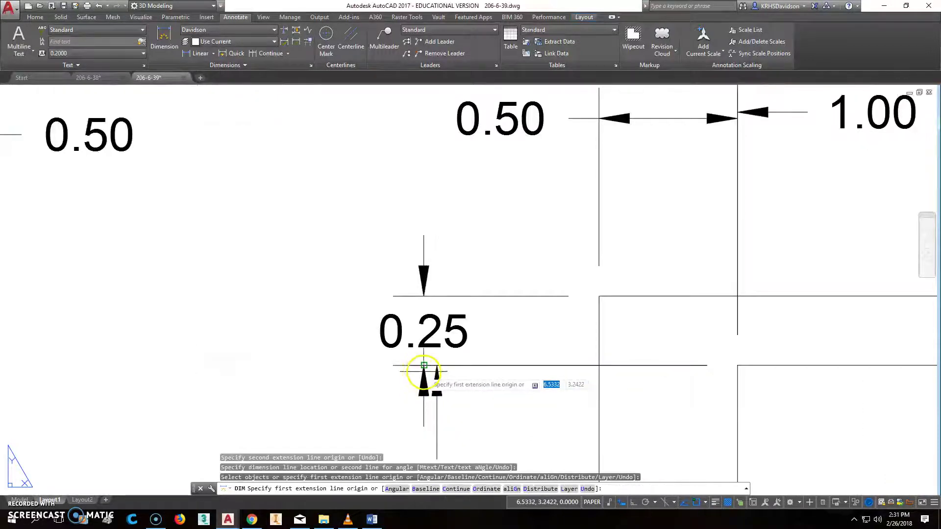
{"action": "key", "text": "Escape"}
{"action": "key", "text": "Escape"}
- Check the 0.25 and 0.50 dimensions, leaving their positions unchanged
{"action": "left_click", "coordinate": [425, 366]}
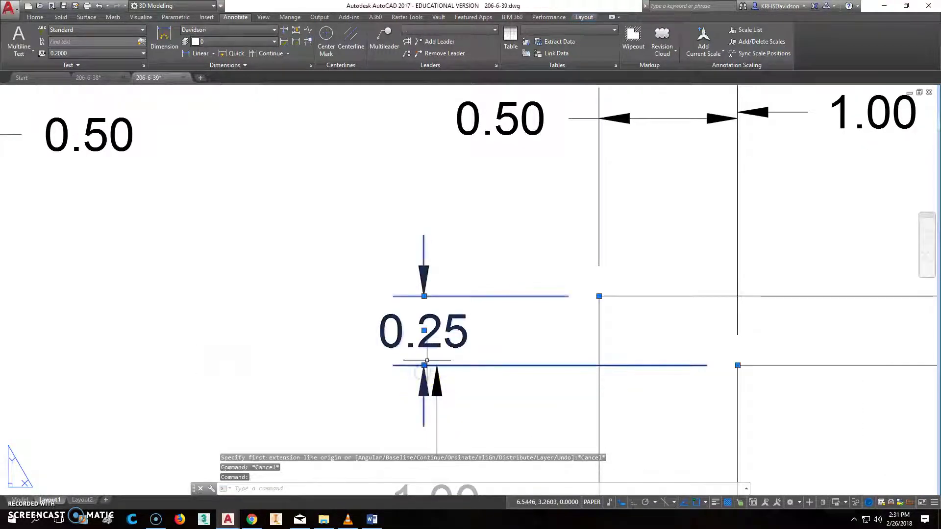
{"action": "left_click", "coordinate": [424, 365]}
{"action": "key", "text": "Escape"}
{"action": "key", "text": "Escape"}
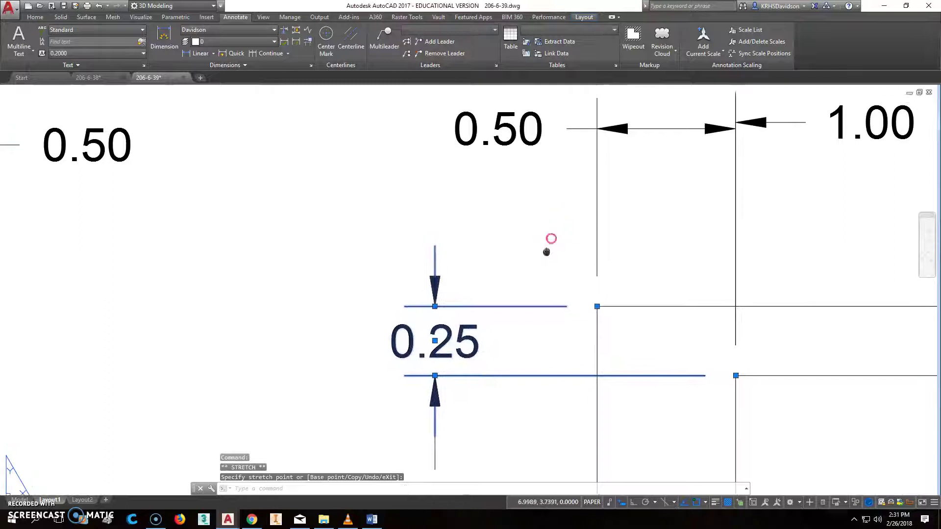
{"action": "middle_click_drag", "start_coordinate": [546, 252], "coordinate": [491, 344]}
{"action": "left_click", "coordinate": [663, 210]}
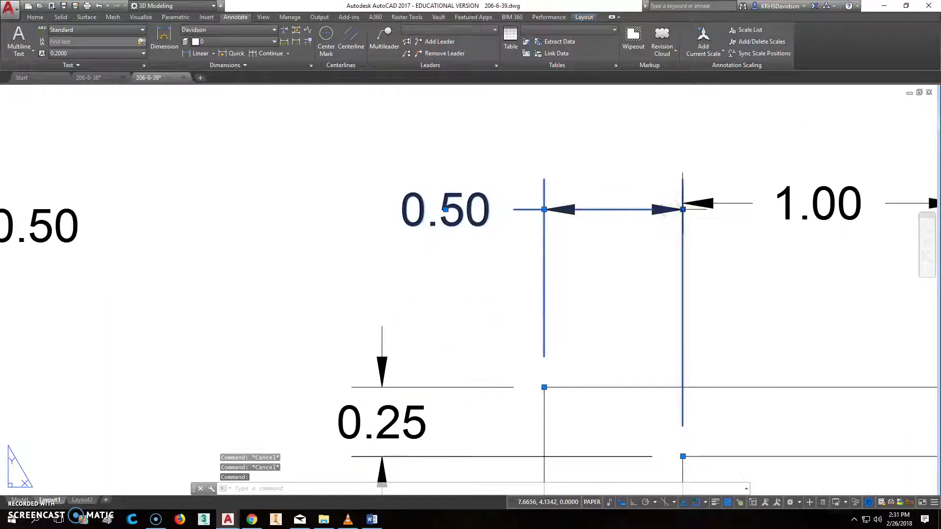
{"action": "left_click", "coordinate": [683, 209]}
{"action": "right_click", "coordinate": [684, 210]}
{"action": "key", "text": "Escape"}
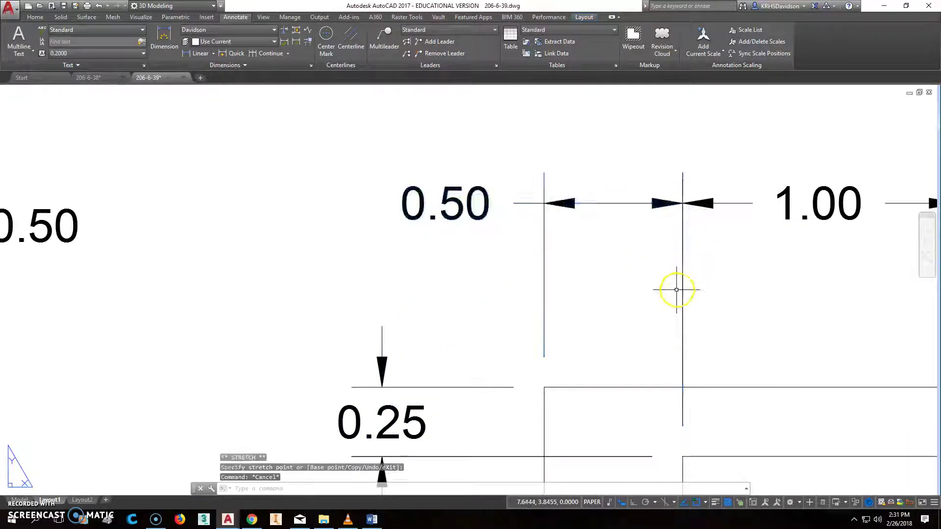
{"action": "key", "text": "Escape"}
- Zoom to fit all views on screen and save 206-6-39.dwg
{"action": "scroll", "coordinate": [676, 290], "scroll_direction": "down", "scroll_amount": 2}
{"action": "middle_click_drag", "start_coordinate": [660, 303], "coordinate": [630, 263]}
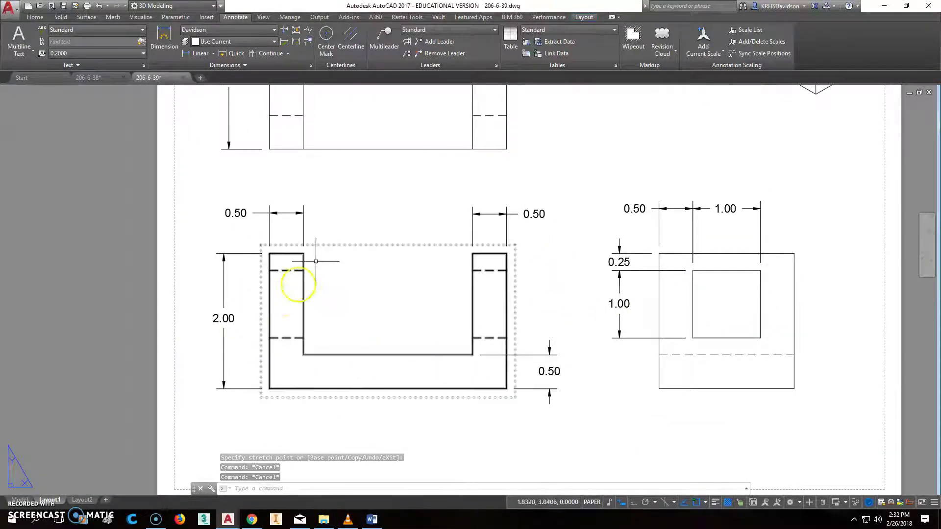
{"action": "middle_click_drag", "start_coordinate": [345, 247], "coordinate": [331, 345]}
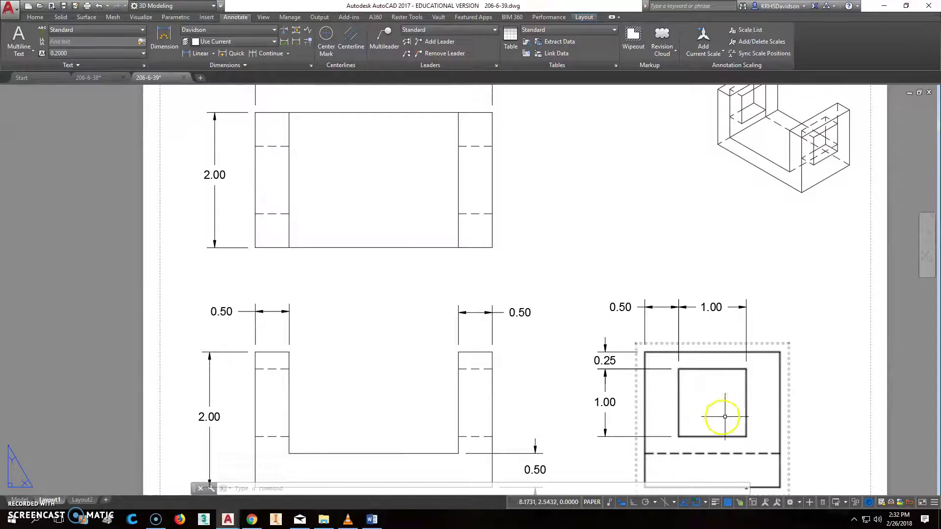
{"action": "scroll", "coordinate": [691, 403], "scroll_direction": "down", "scroll_amount": 2}
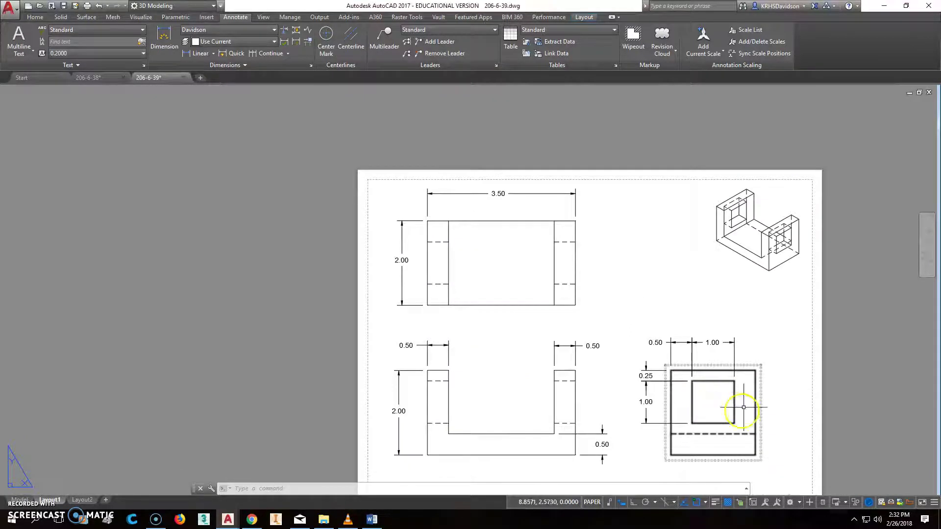
{"action": "middle_click_drag", "start_coordinate": [724, 409], "coordinate": [668, 357]}
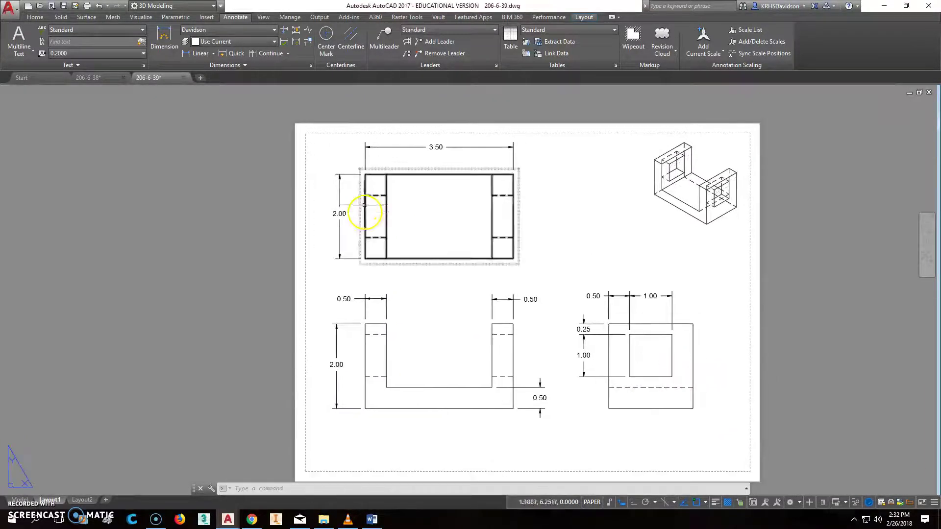
{"action": "middle_click", "coordinate": [476, 204]}
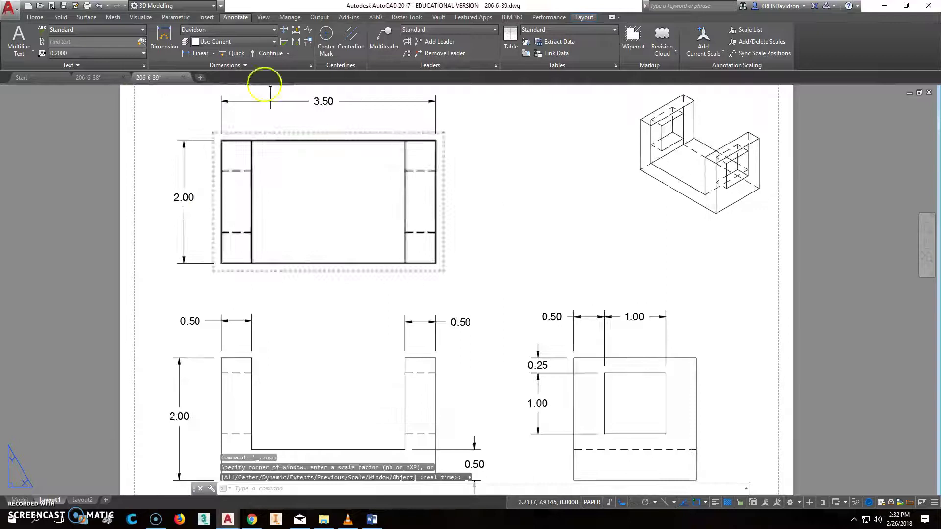
{"action": "left_click", "coordinate": [88, 8]}
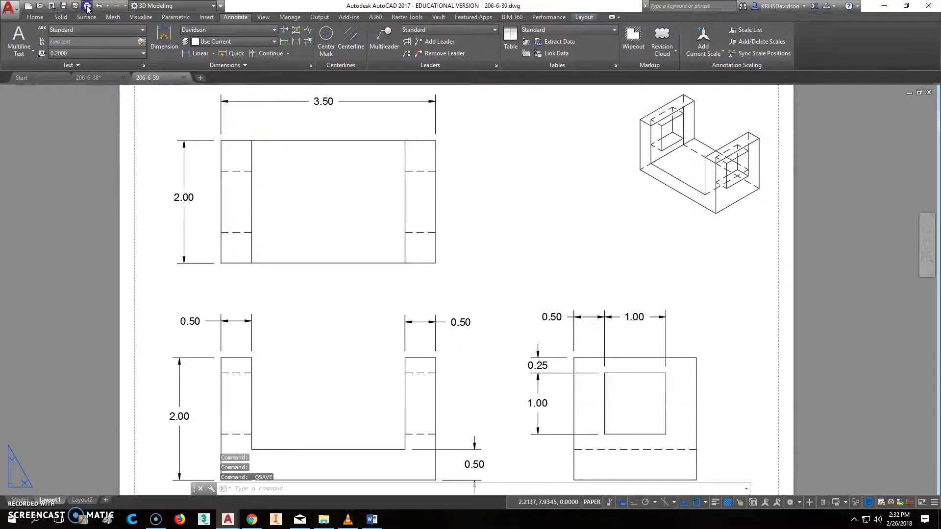
- Set up the plot with DWG To PDF.pc3, Extents as plot area, centred on the page
{"action": "left_click", "coordinate": [87, 9]}
{"action": "left_click", "coordinate": [358, 185]}
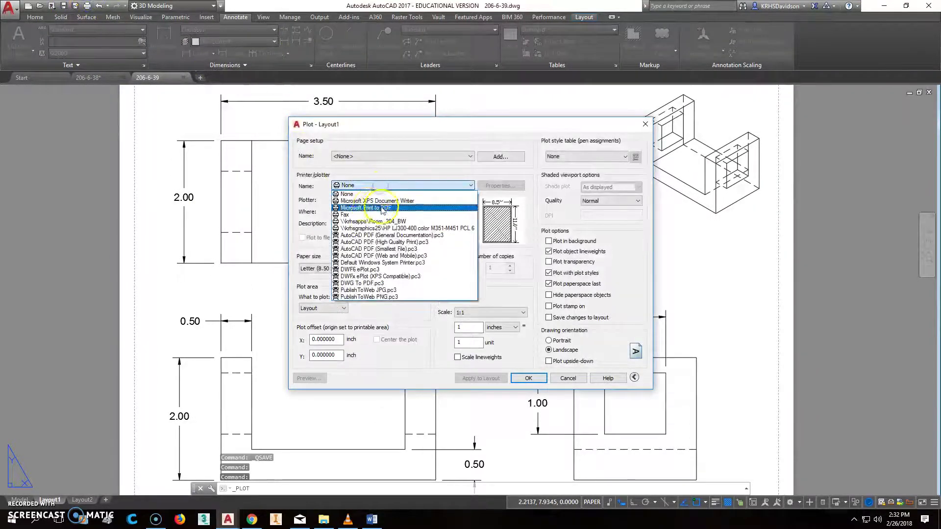
{"action": "left_click", "coordinate": [361, 283]}
{"action": "left_click", "coordinate": [336, 307]}
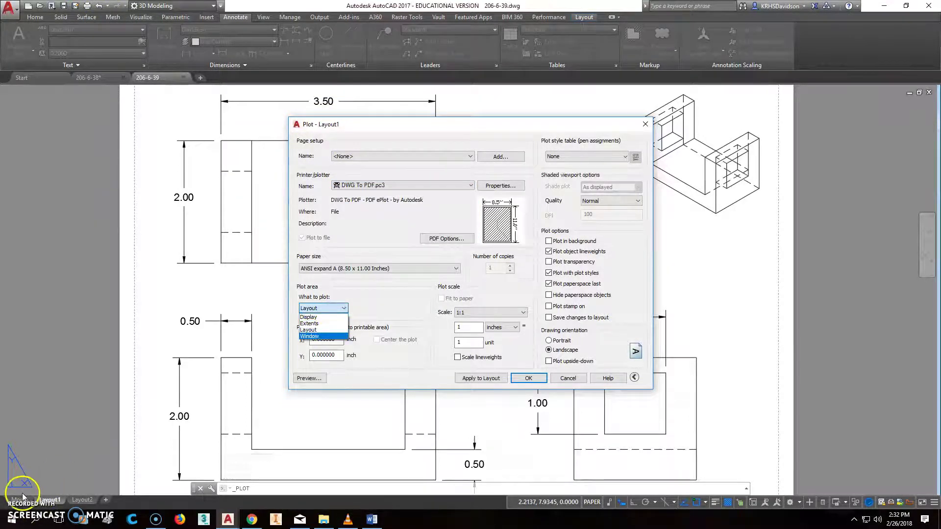
{"action": "left_click", "coordinate": [348, 307]}
{"action": "left_click", "coordinate": [349, 308]}
{"action": "left_click", "coordinate": [332, 324]}
{"action": "left_click", "coordinate": [377, 340]}
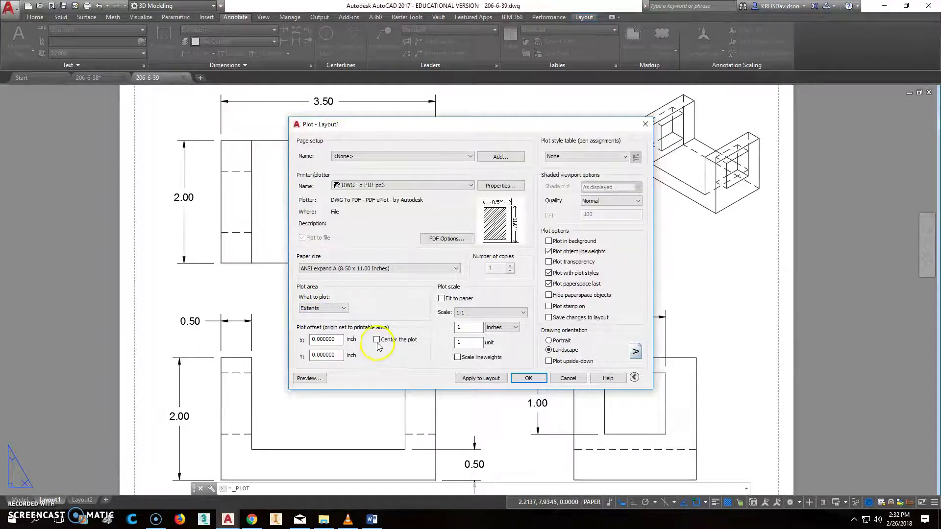
- Preview the plot and save it as 206-6-39-Layout1.pdf
{"action": "left_click", "coordinate": [309, 379]}
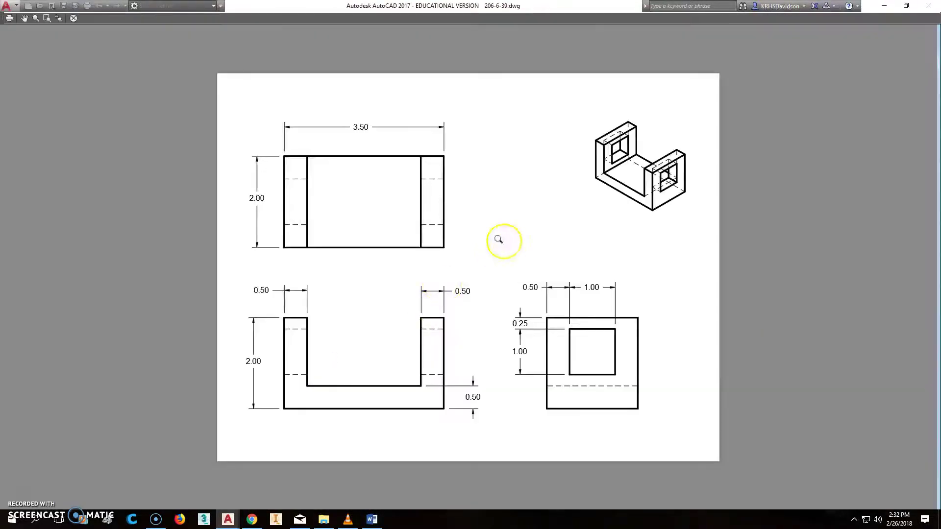
{"action": "right_click", "coordinate": [515, 211]}
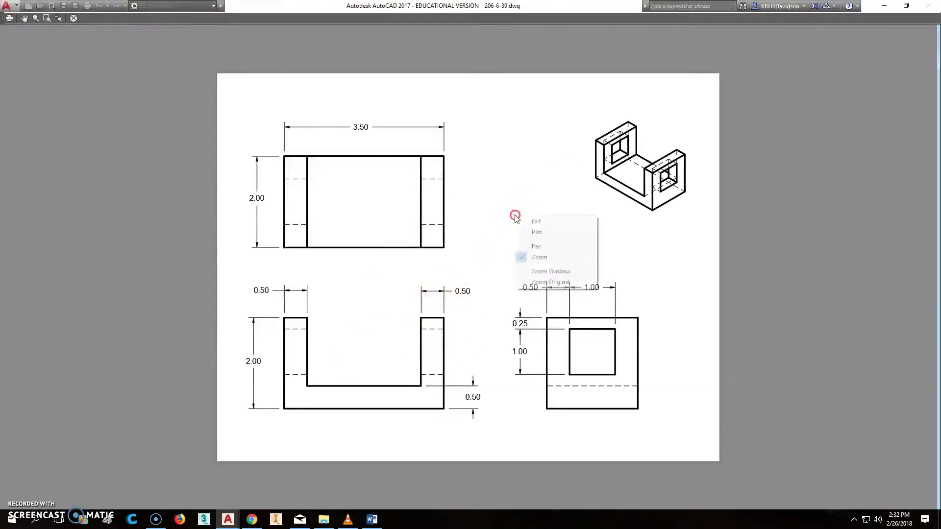
{"action": "left_click", "coordinate": [539, 231]}
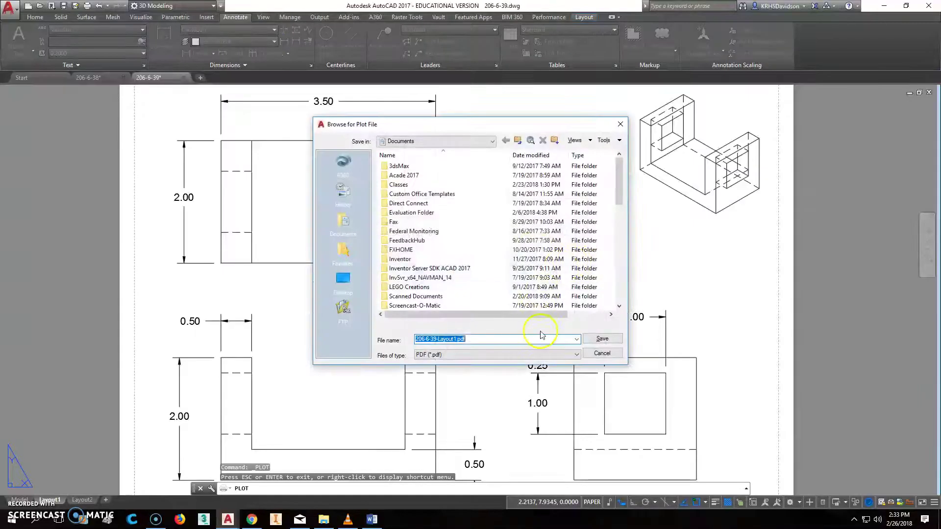
{"action": "left_click", "coordinate": [608, 341]}
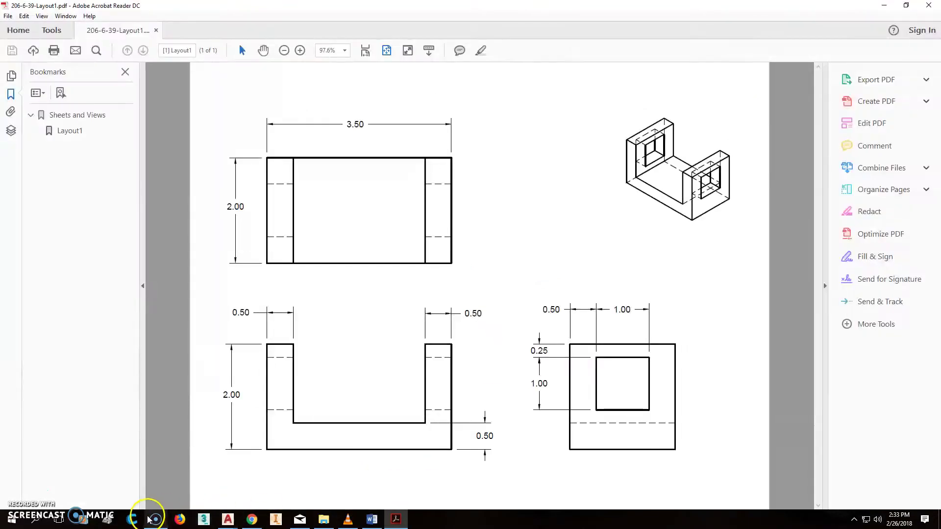